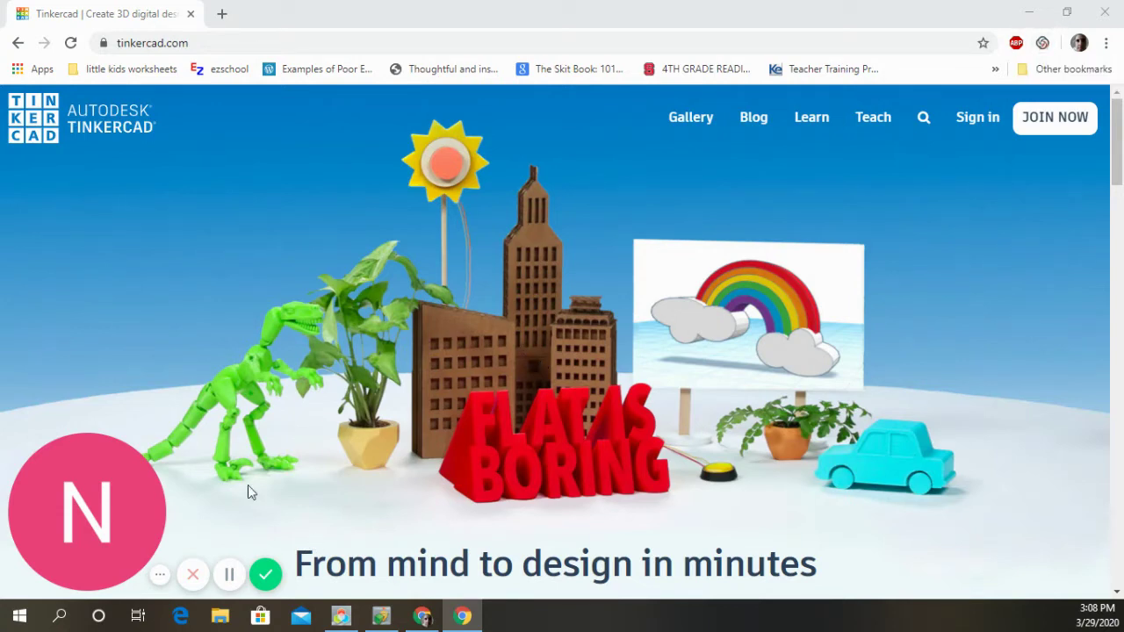
# Step: Sign in to Tinkercad through Google using the school account
pyautogui.moveTo(153, 496)
pyautogui.click(975, 118)
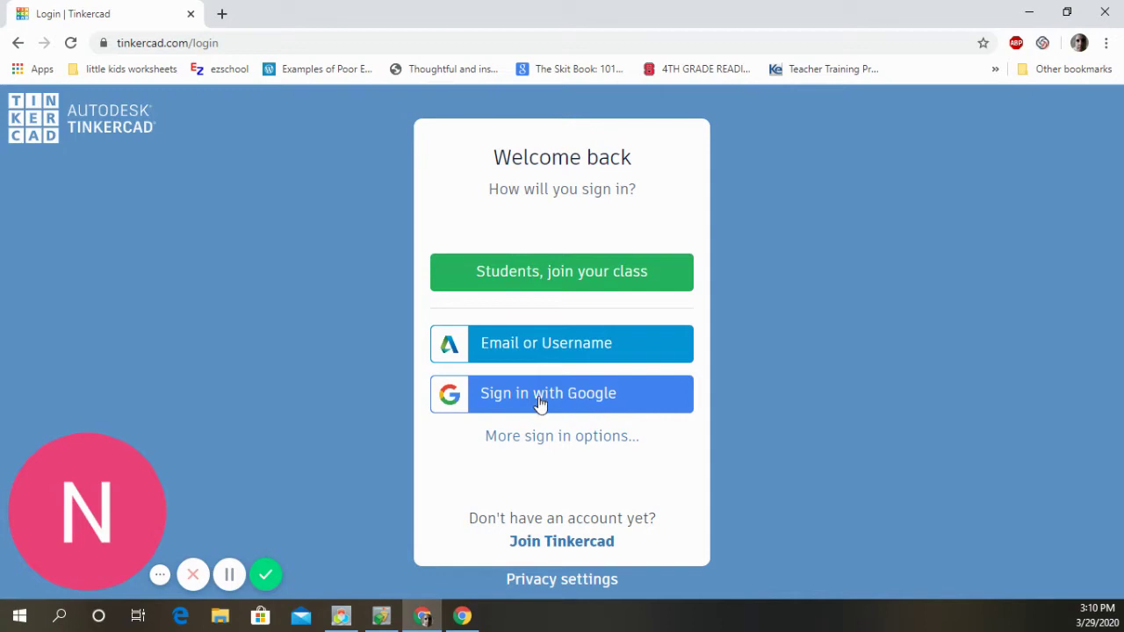
pyautogui.click(622, 396)
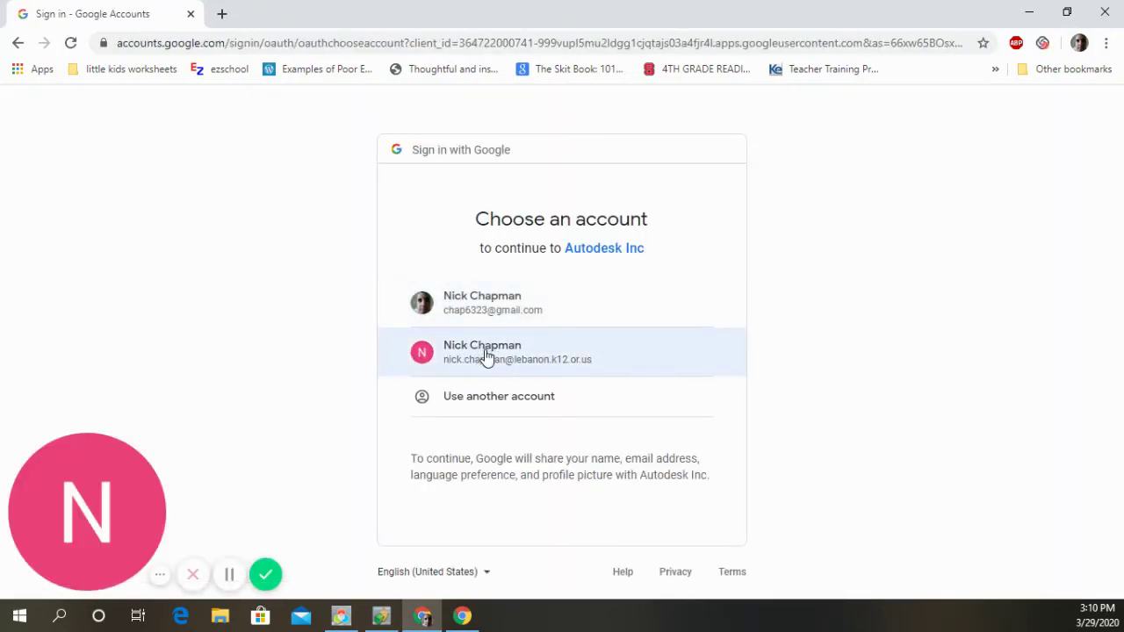
pyautogui.click(485, 355)
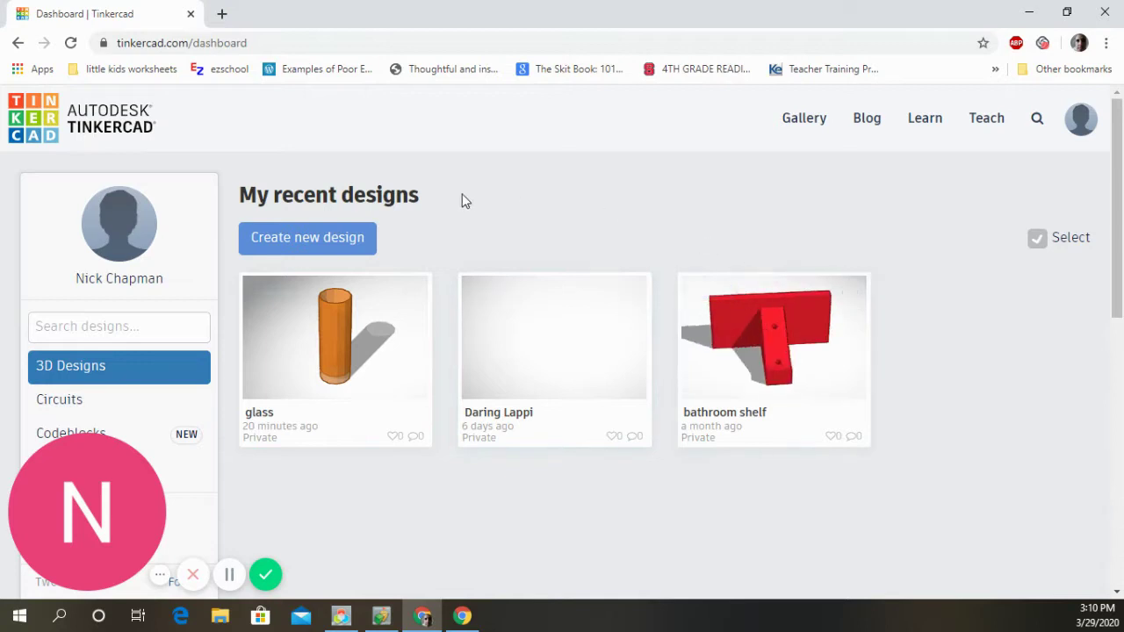
pyautogui.scroll(-1, 352, 250)
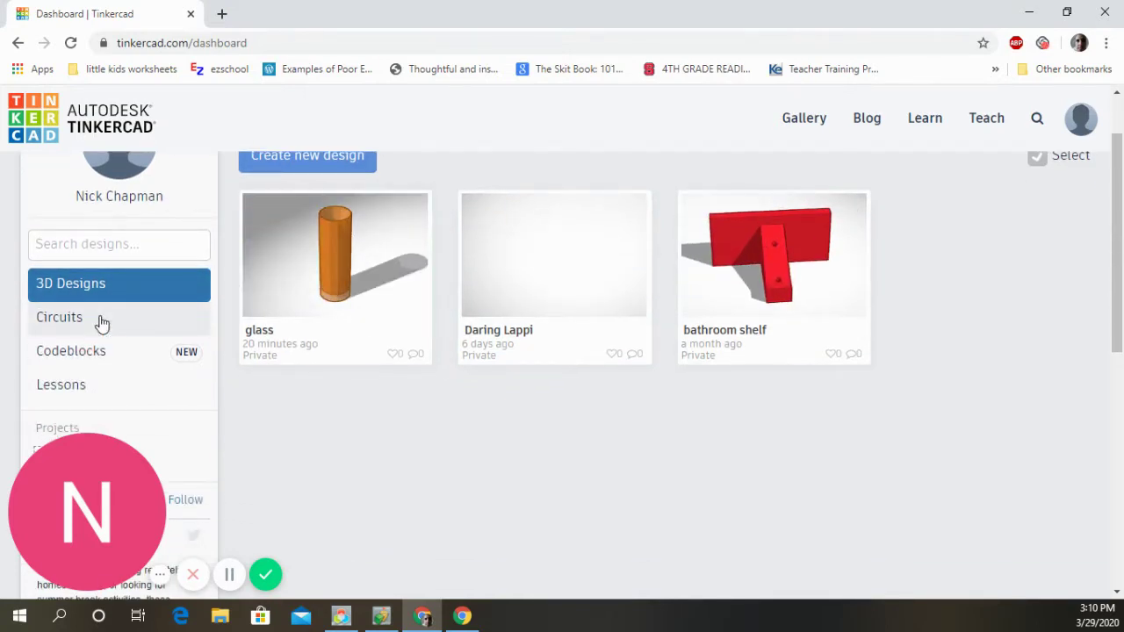
pyautogui.scroll(1, 91, 351)
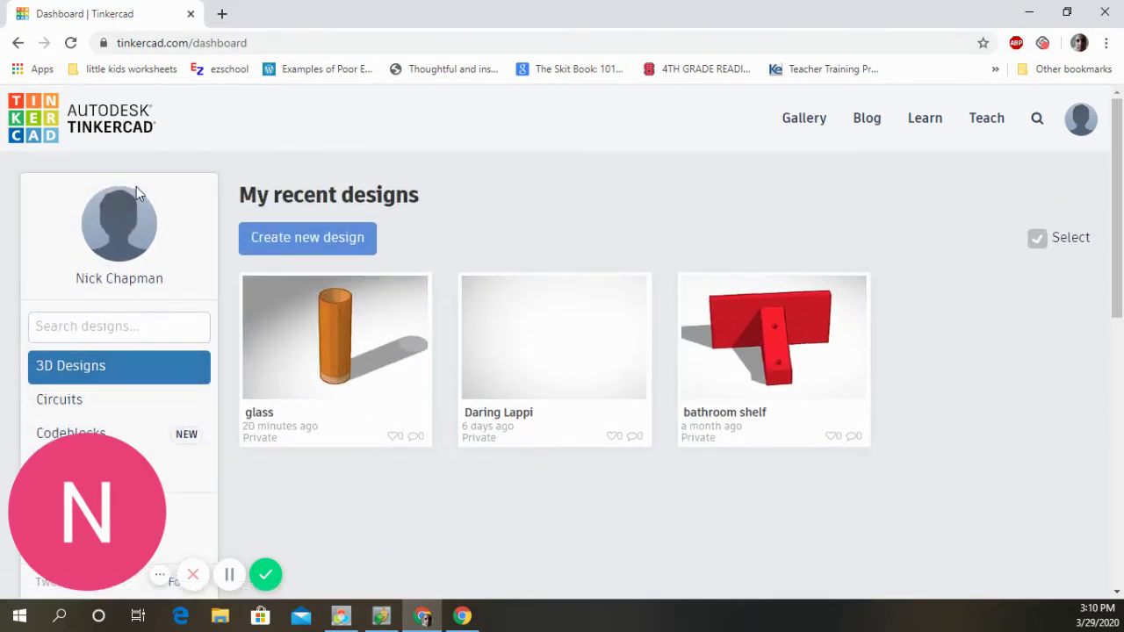
pyautogui.scroll(-1, 114, 234)
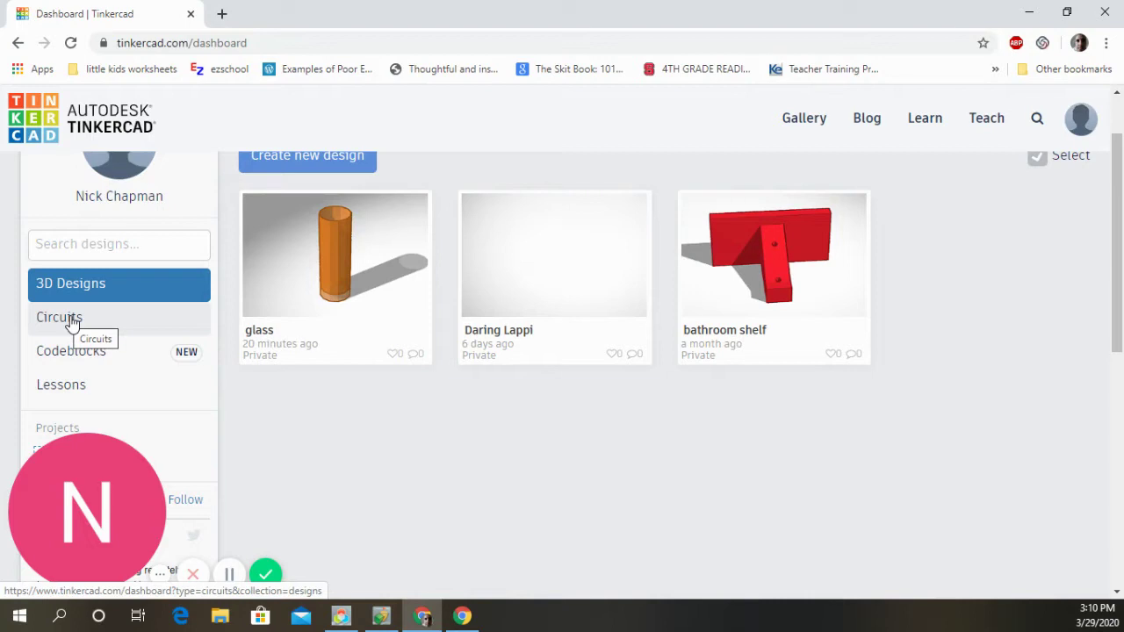
pyautogui.scroll(-1, 66, 321)
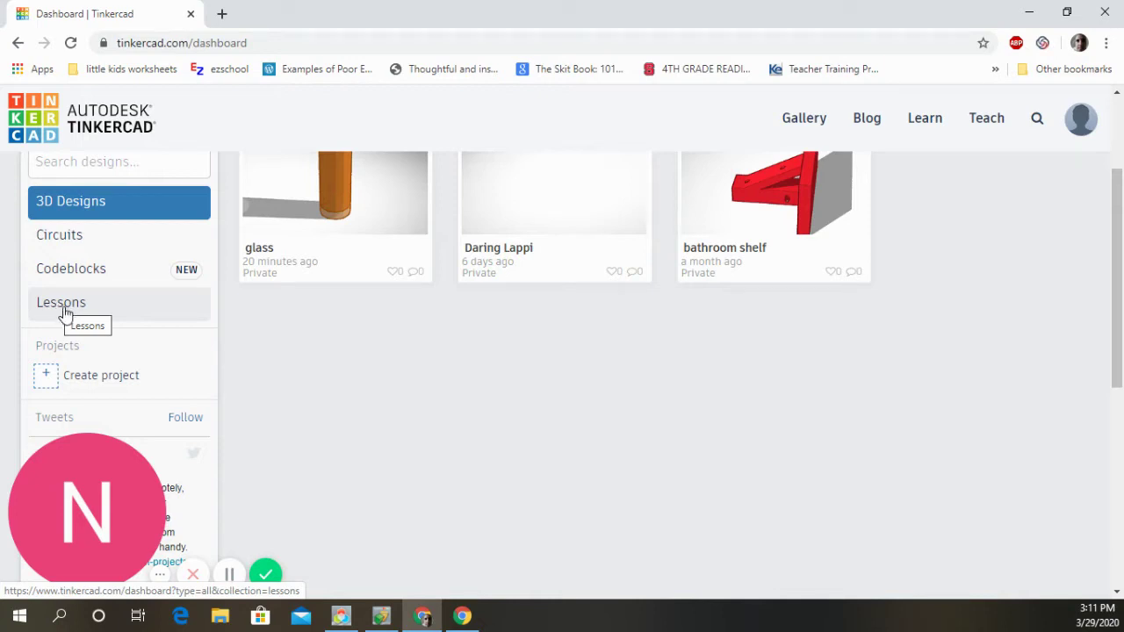
pyautogui.scroll(2, 63, 313)
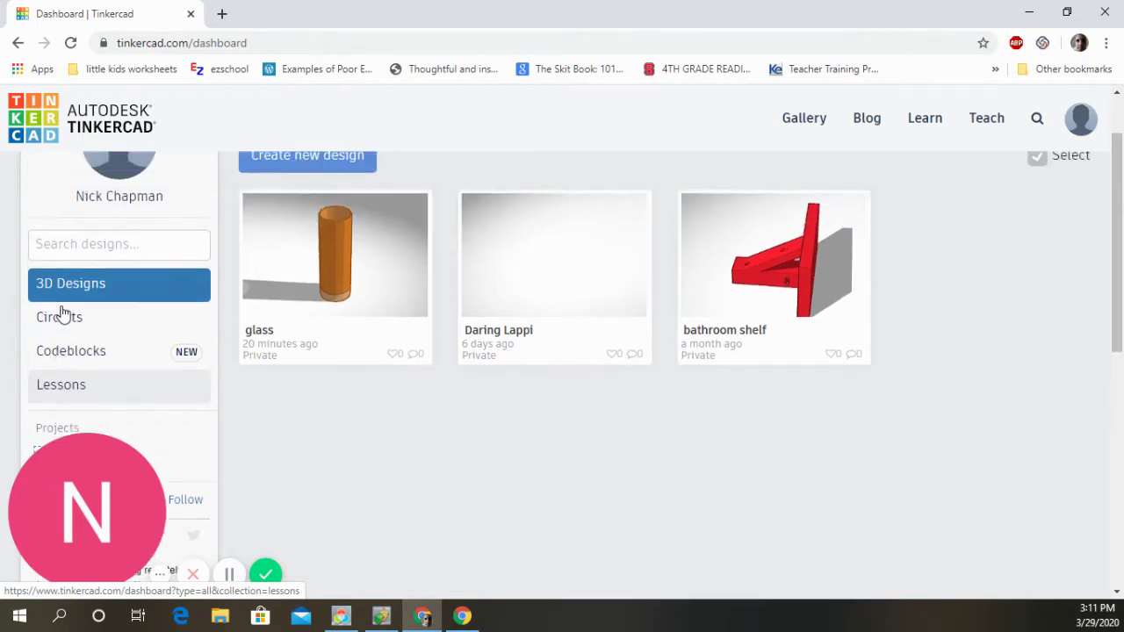
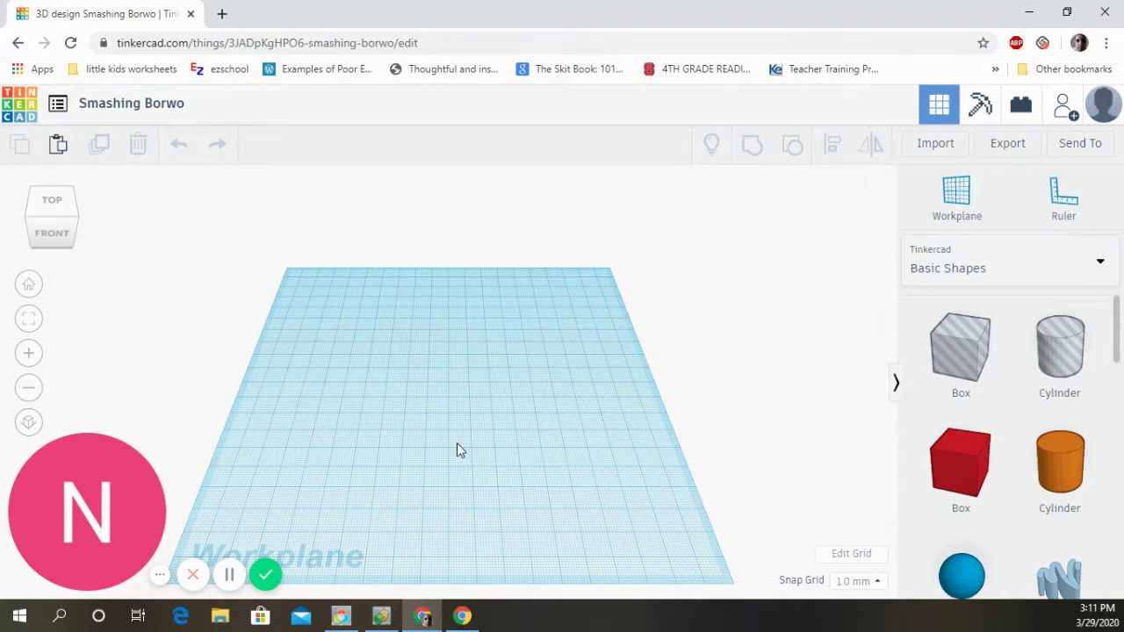
# Step: Set the workplane's snap grid to Off
pyautogui.scroll(5, 457, 443)
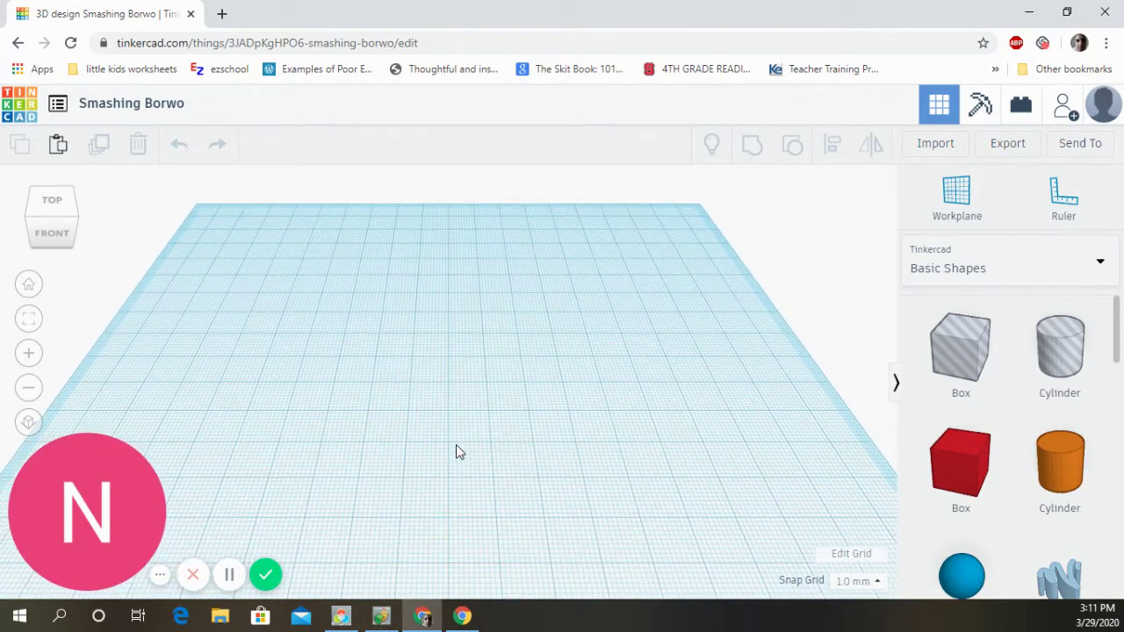
pyautogui.scroll(-2, 456, 449)
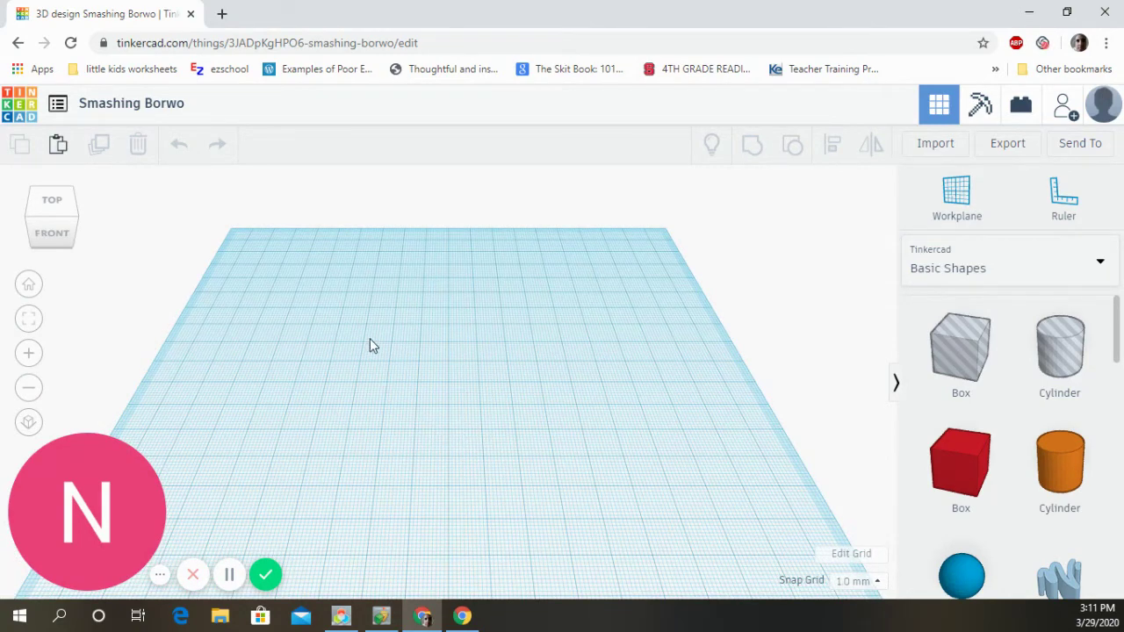
pyautogui.click(863, 582)
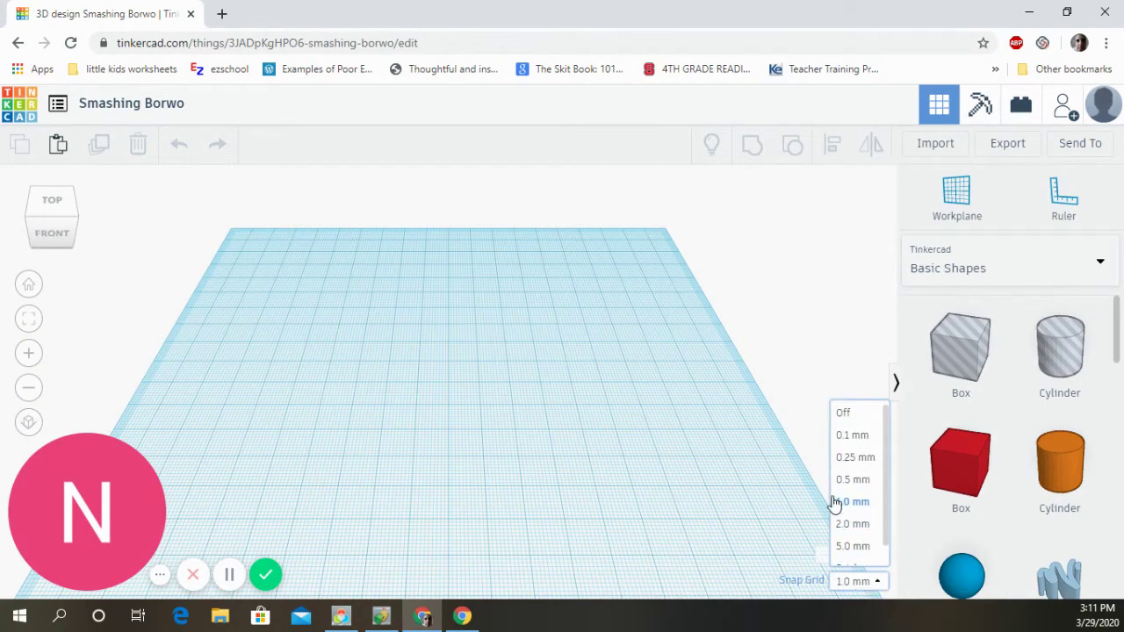
pyautogui.click(850, 582)
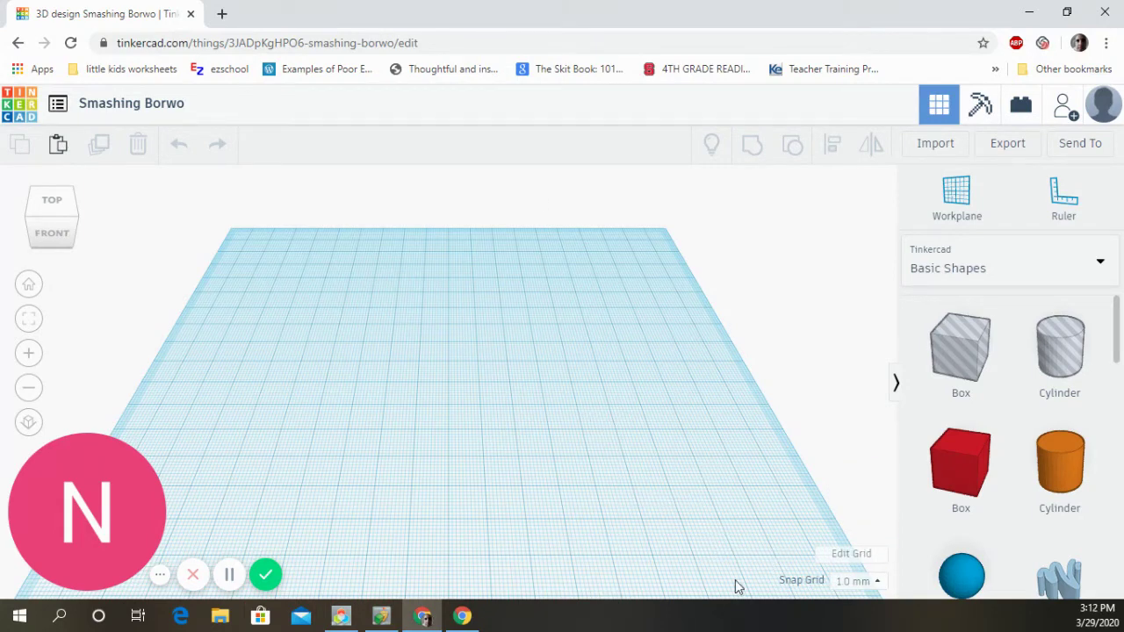
pyautogui.click(851, 582)
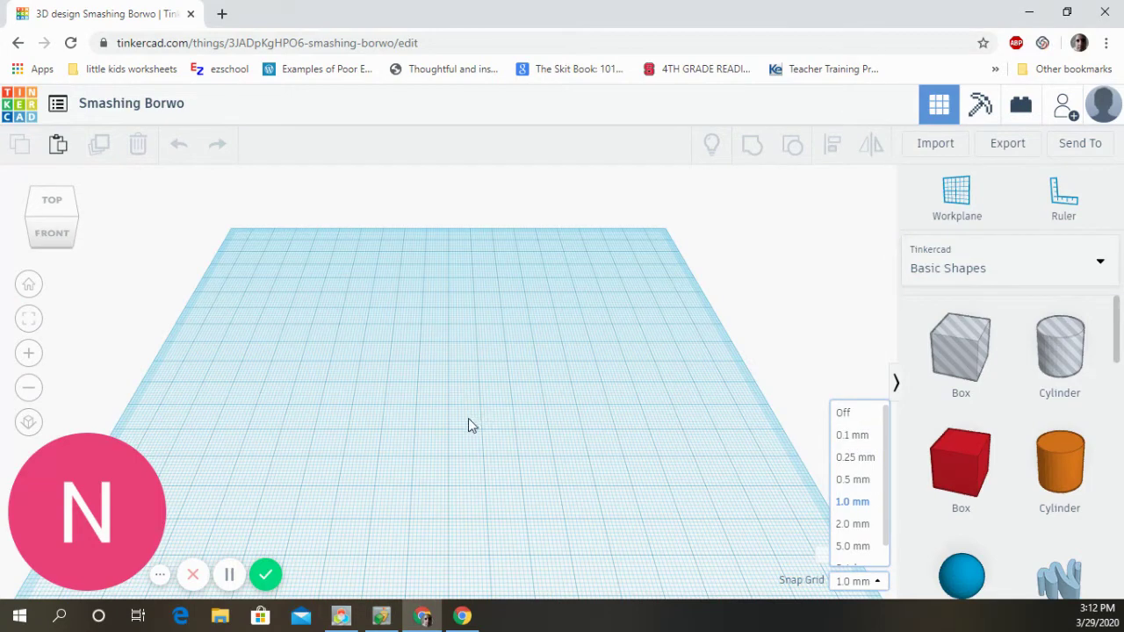
pyautogui.click(847, 415)
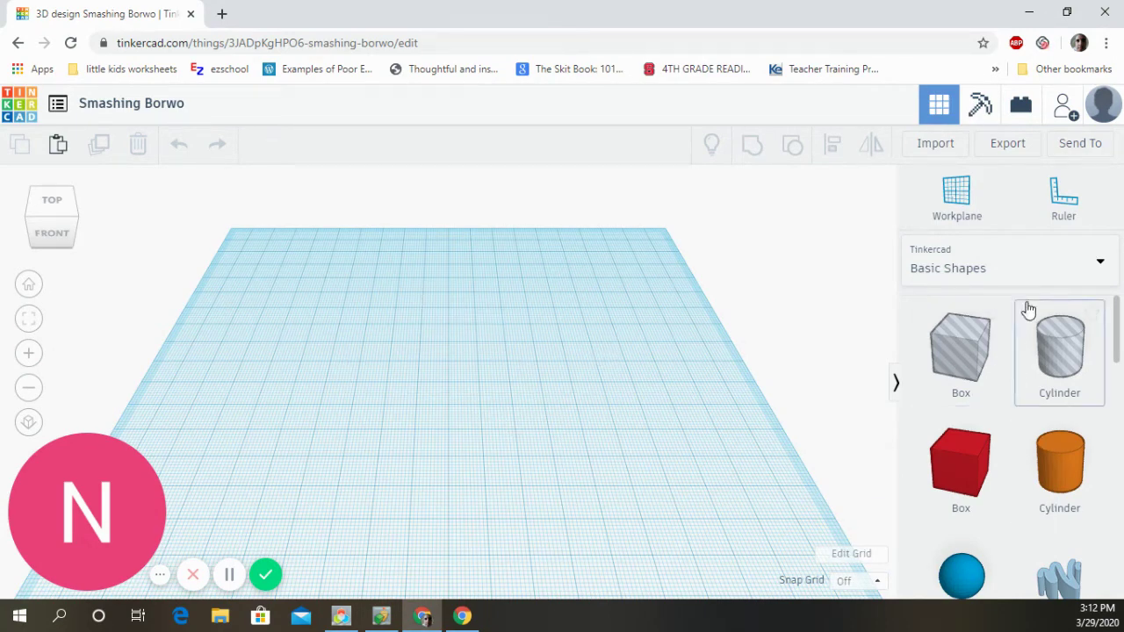
# Step: Look through the printable Dinosaur parts in the shape library and return to the Basic Shapes collection
pyautogui.click(980, 267)
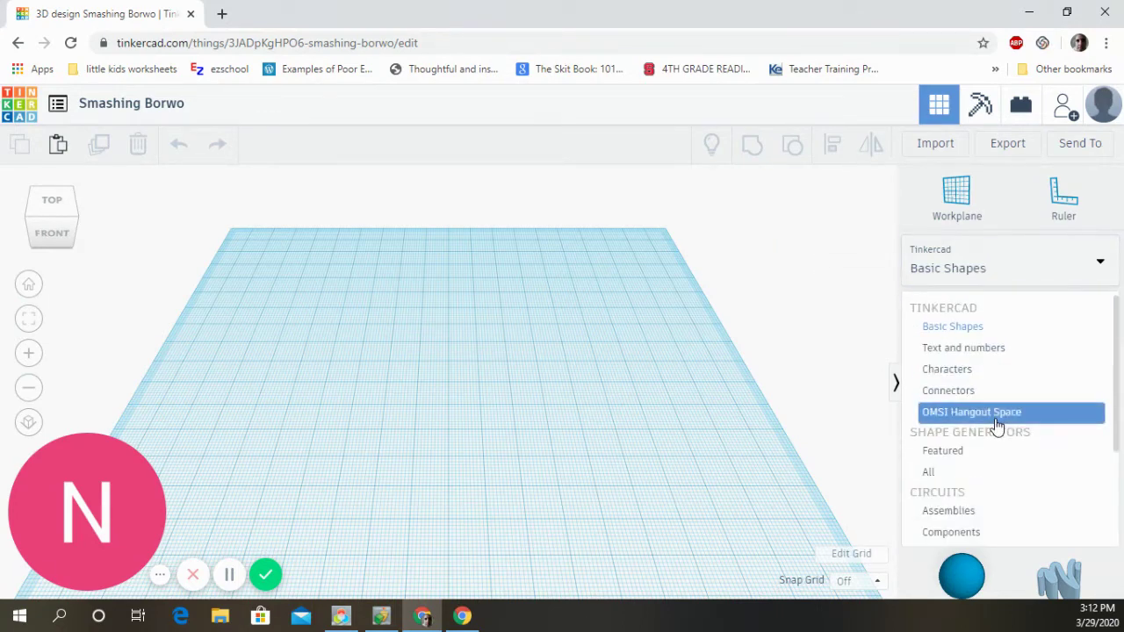
pyautogui.scroll(-2, 995, 426)
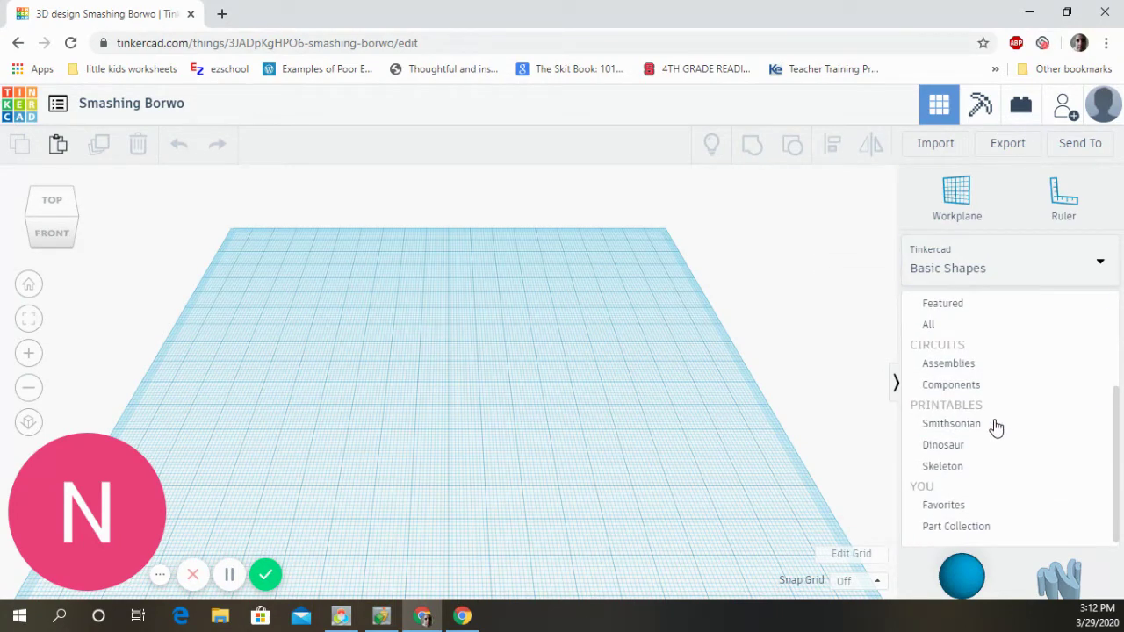
pyautogui.click(955, 445)
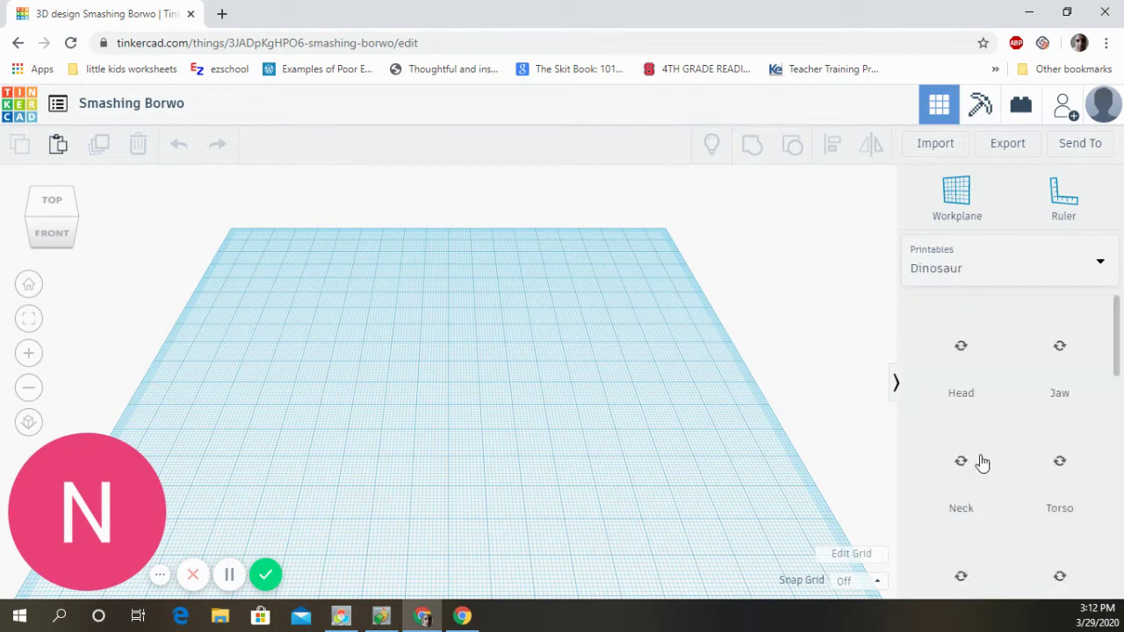
pyautogui.scroll(-4, 987, 474)
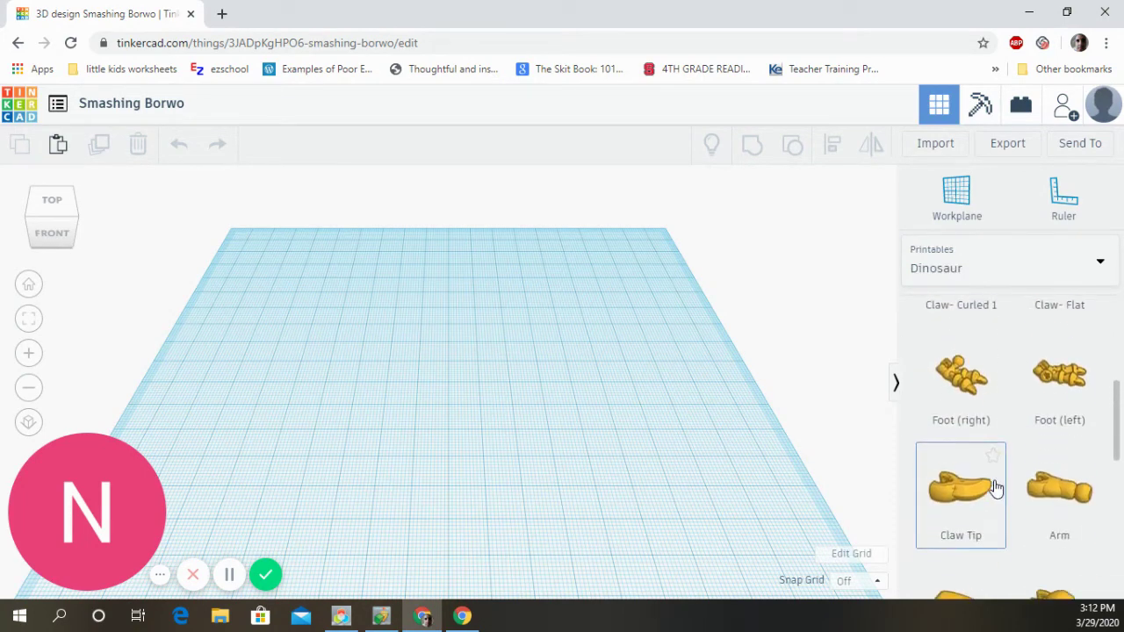
pyautogui.scroll(-2, 990, 486)
pyautogui.scroll(-3, 974, 493)
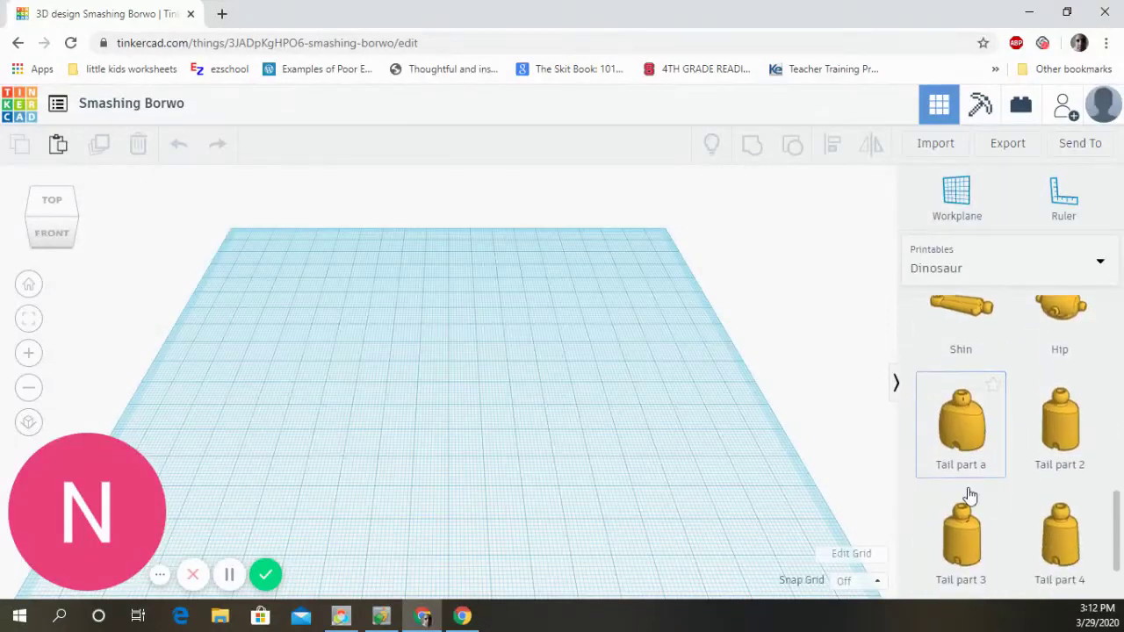
pyautogui.scroll(10, 962, 496)
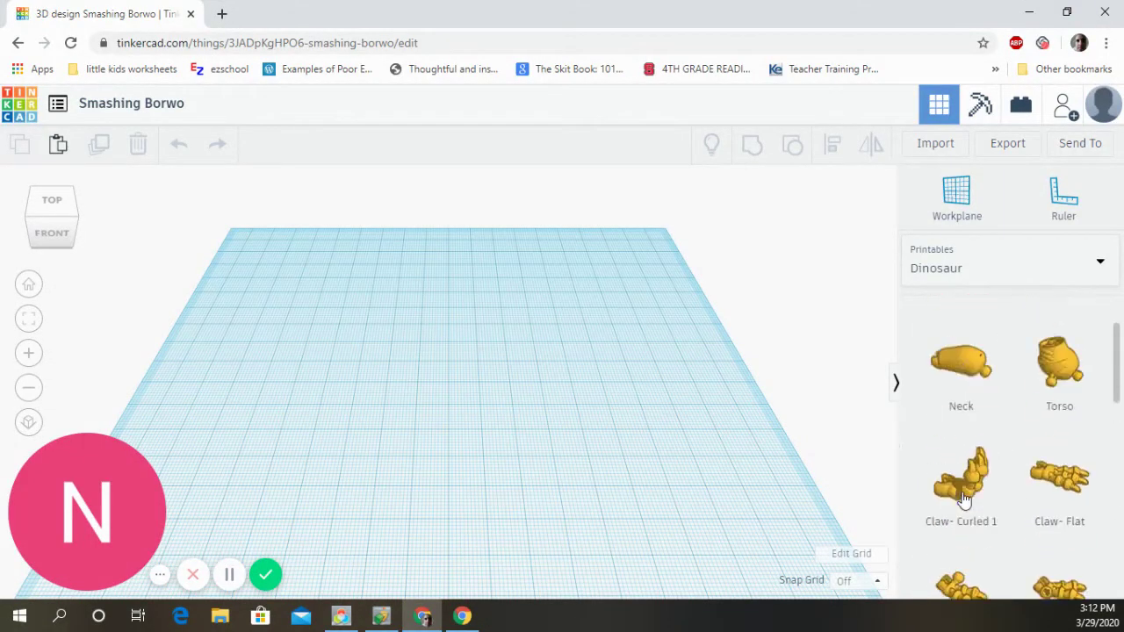
pyautogui.click(979, 270)
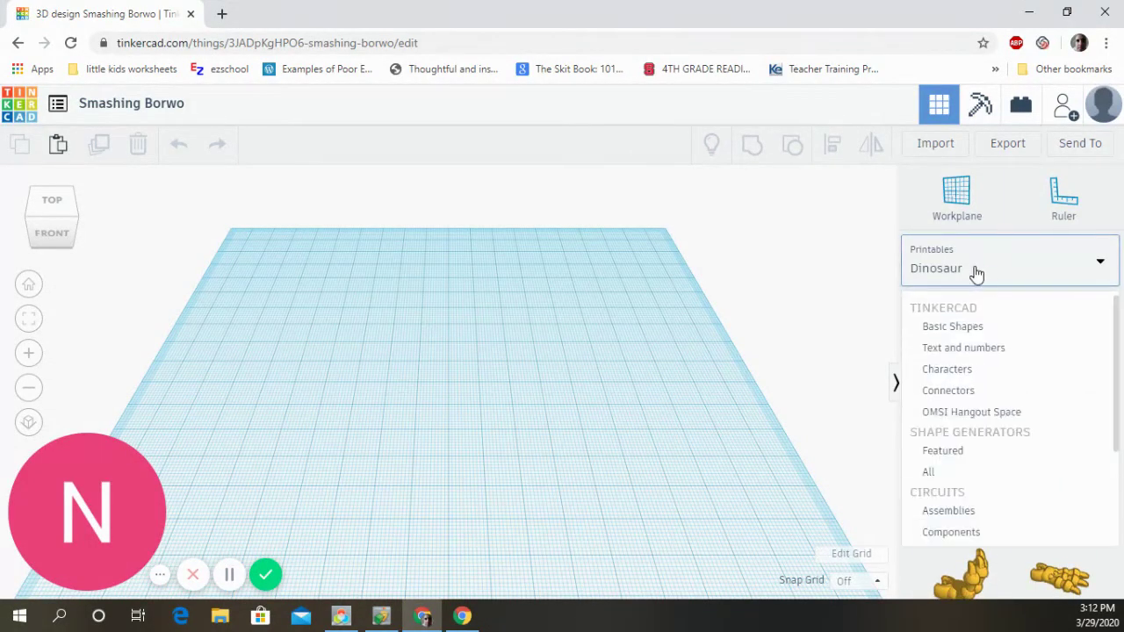
pyautogui.click(968, 328)
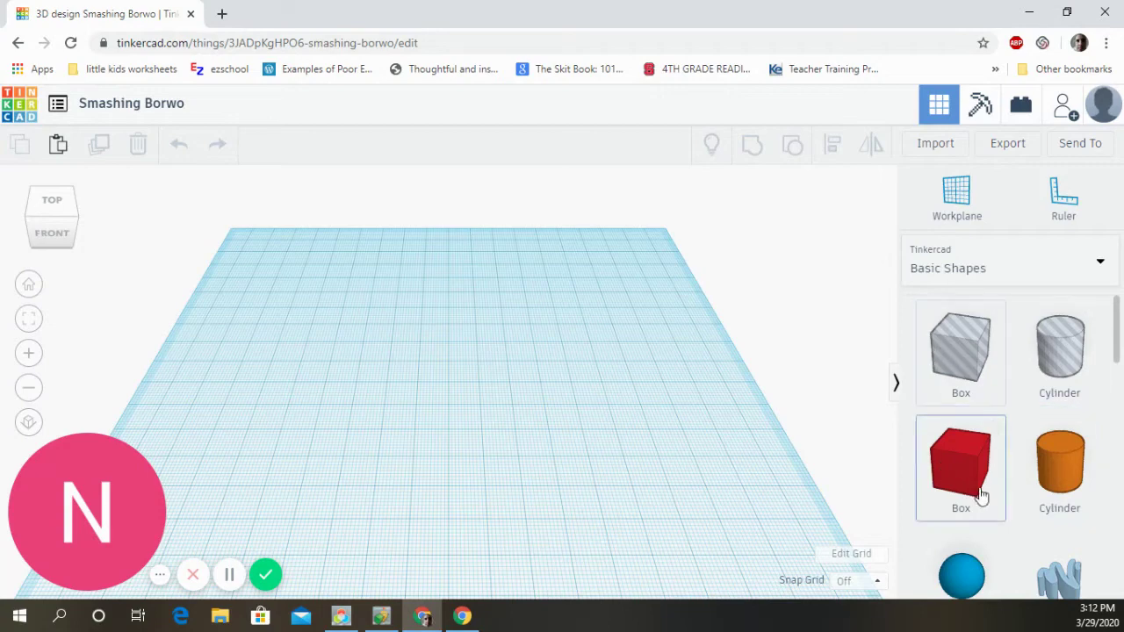
# Step: Place a solid cylinder from Basic Shapes near the middle of the workplane
pyautogui.scroll(-2, 1001, 500)
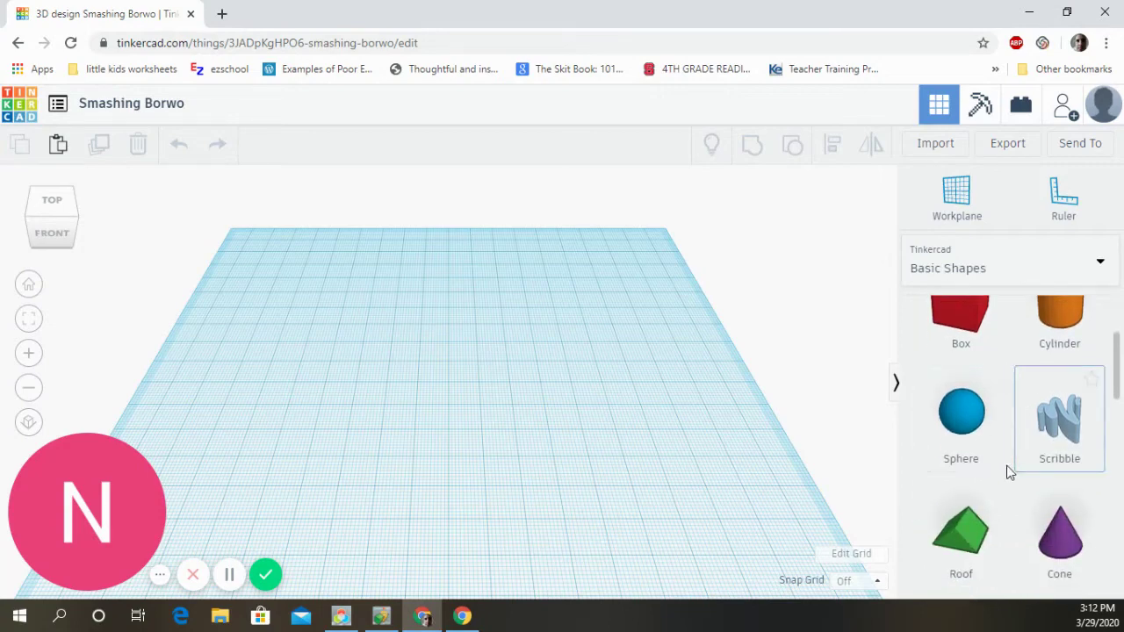
pyautogui.scroll(2, 1007, 471)
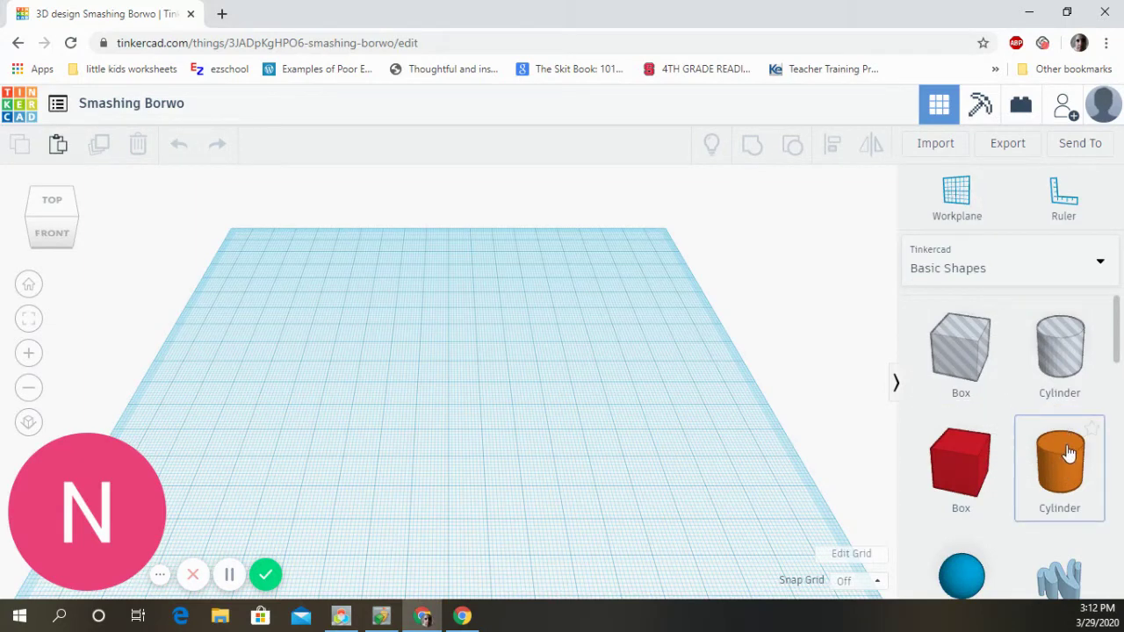
pyautogui.moveTo(1059, 468); pyautogui.dragTo(452, 362)
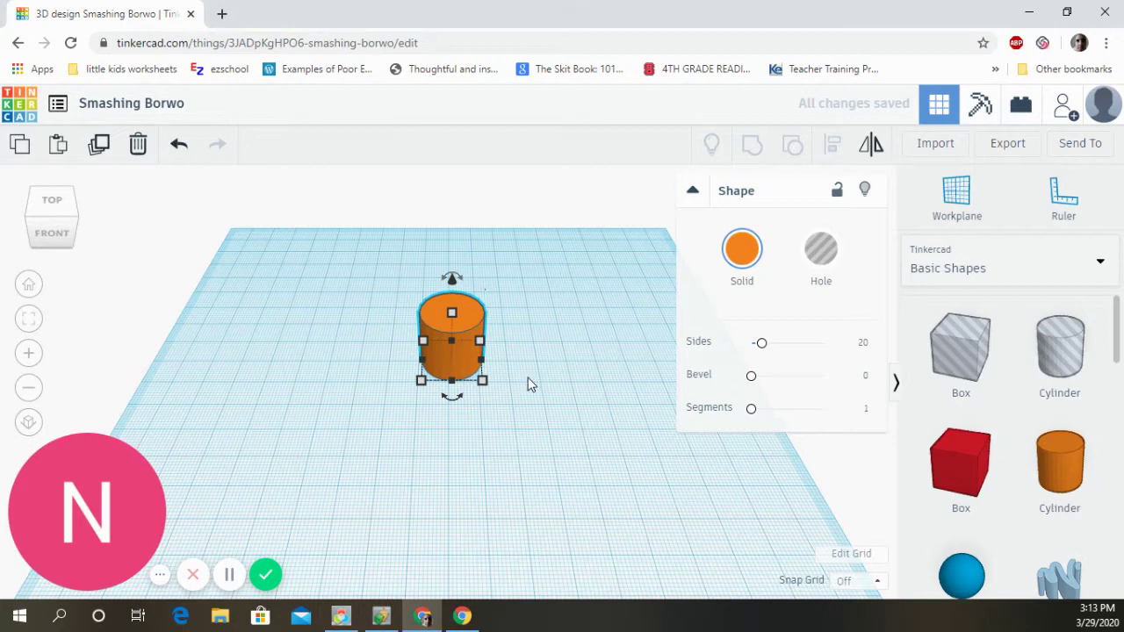
# Step: Try a length and a width of 50 mm on the cylinder and undo both size changes
pyautogui.moveTo(482, 381)
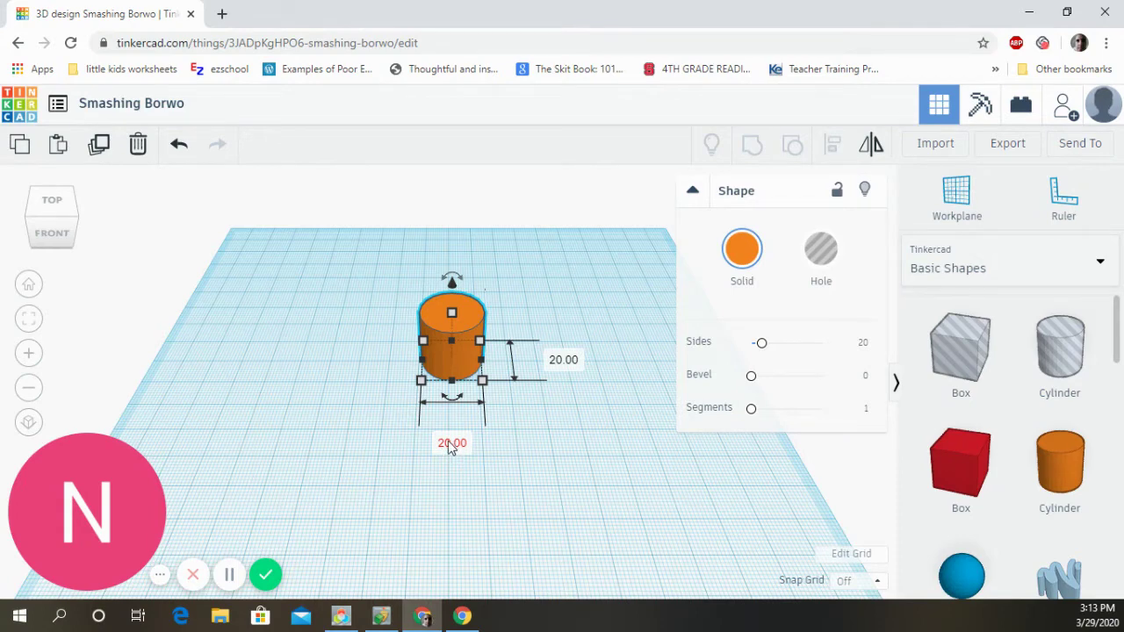
pyautogui.click(555, 367)
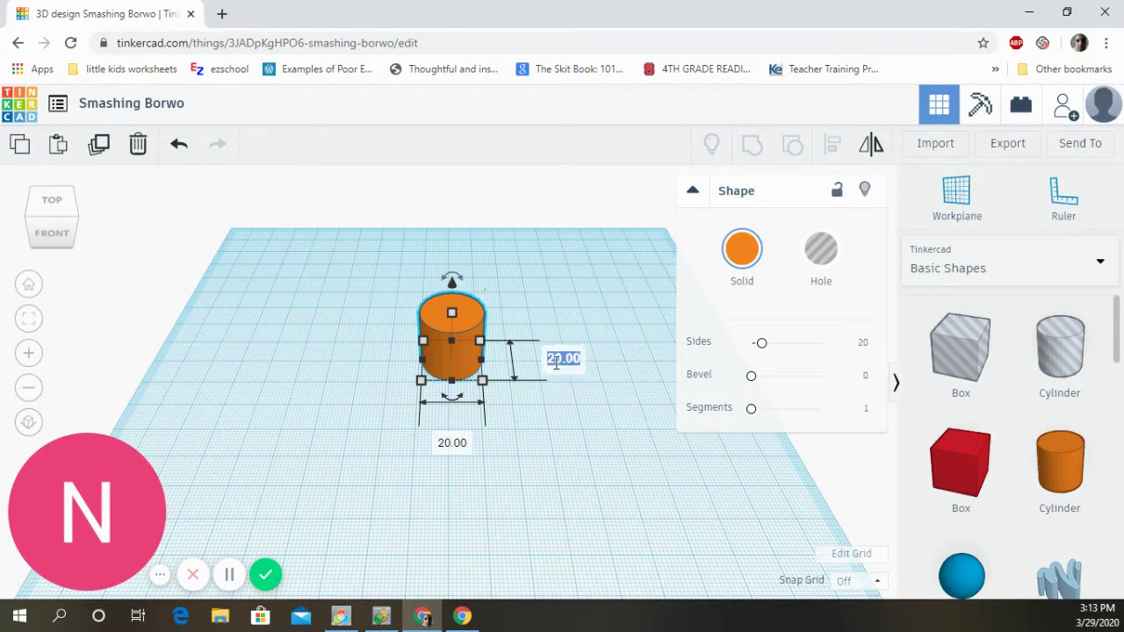
pyautogui.write('50')
pyautogui.press('Return')
pyautogui.click(451, 527)
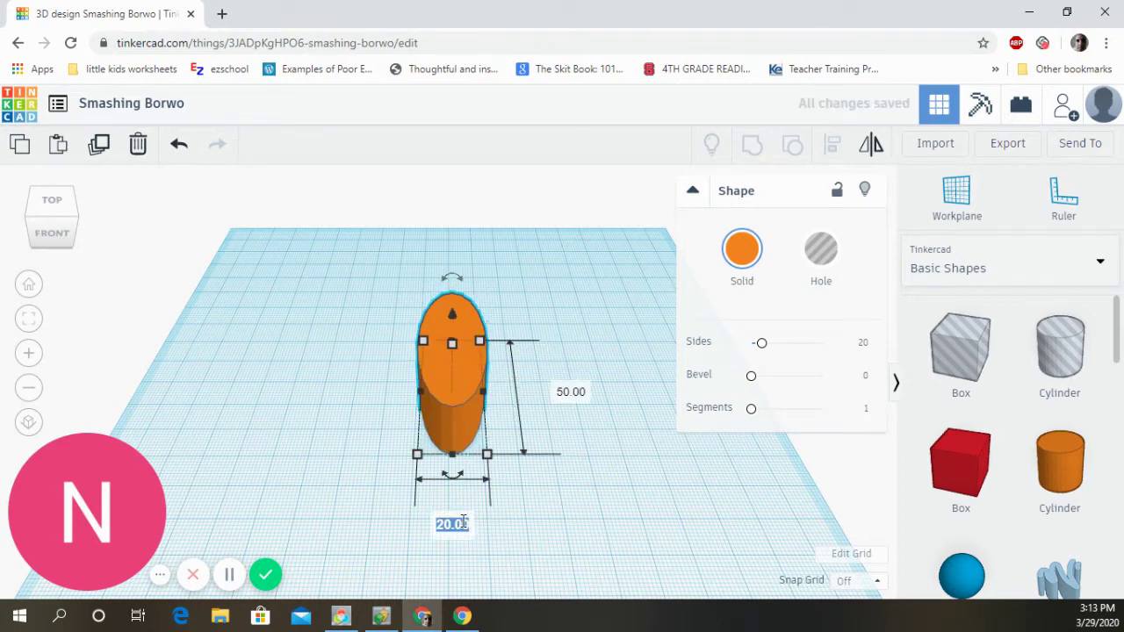
pyautogui.write('50')
pyautogui.press('Return')
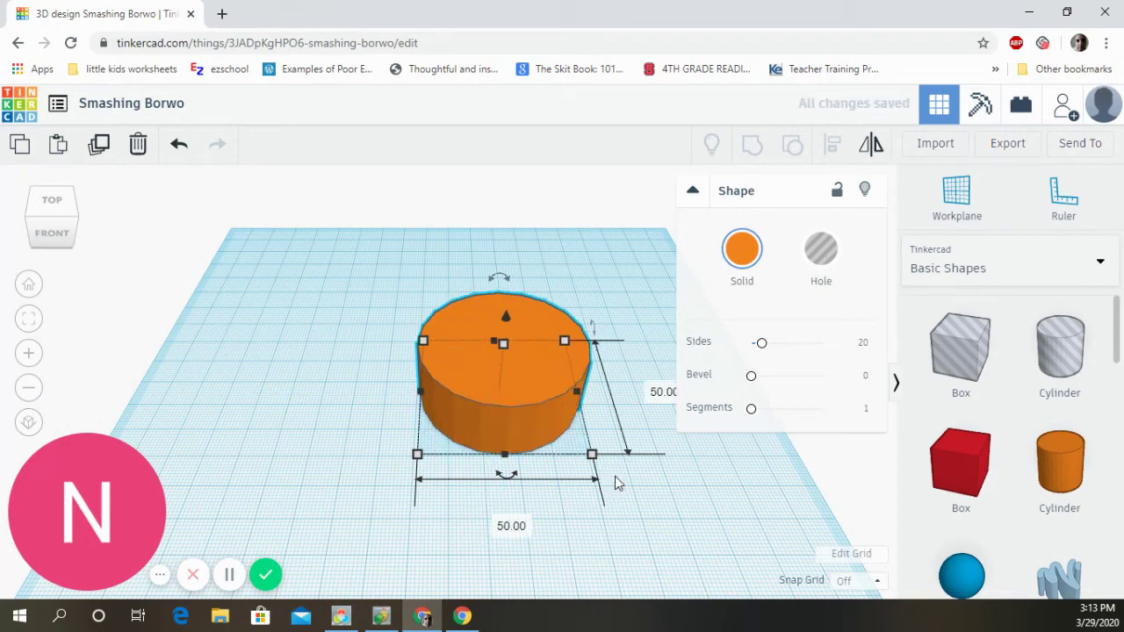
pyautogui.hotkey('ctrl', 'z')
pyautogui.hotkey('ctrl', 'z')
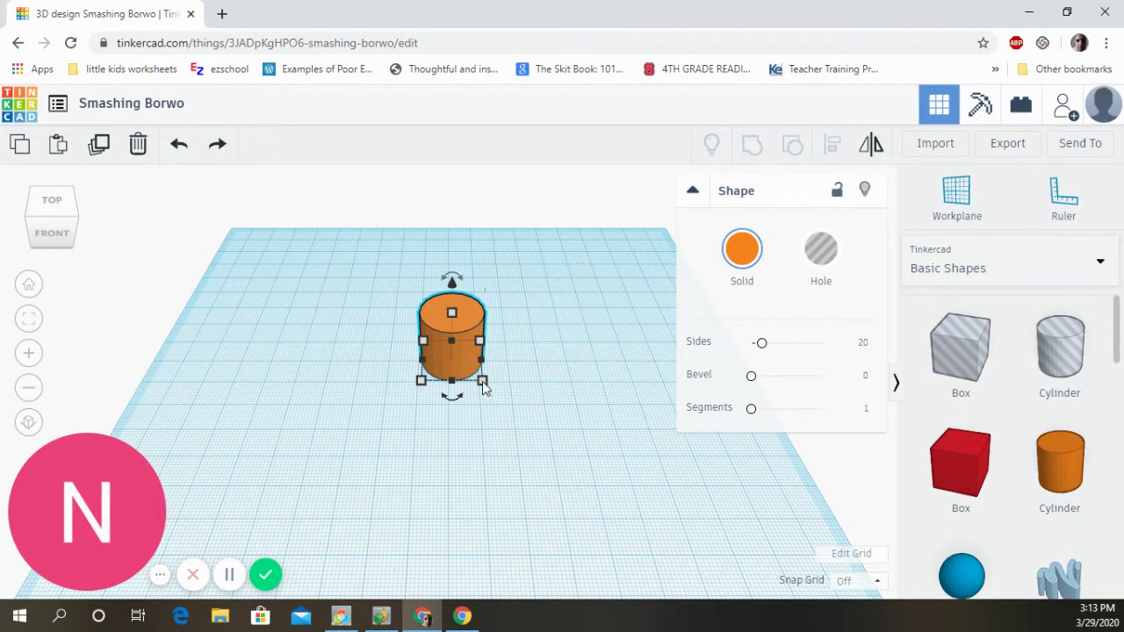
# Step: Set the cylinder's width to 50 mm
pyautogui.scroll(2, 486, 389)
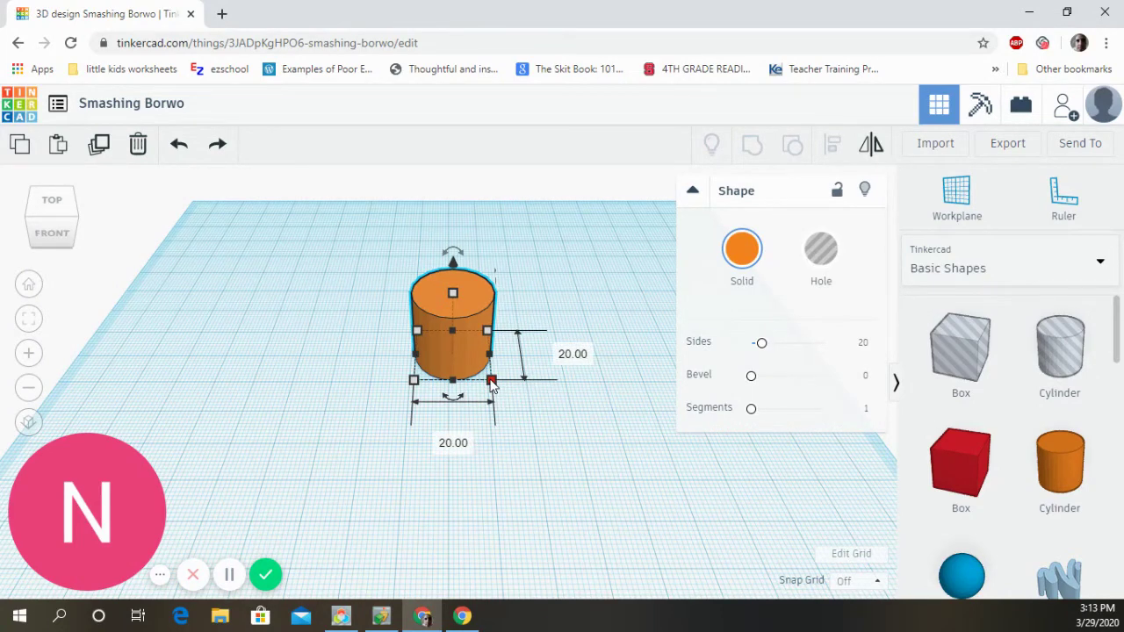
pyautogui.click(453, 444)
pyautogui.write('50')
pyautogui.press('Return')
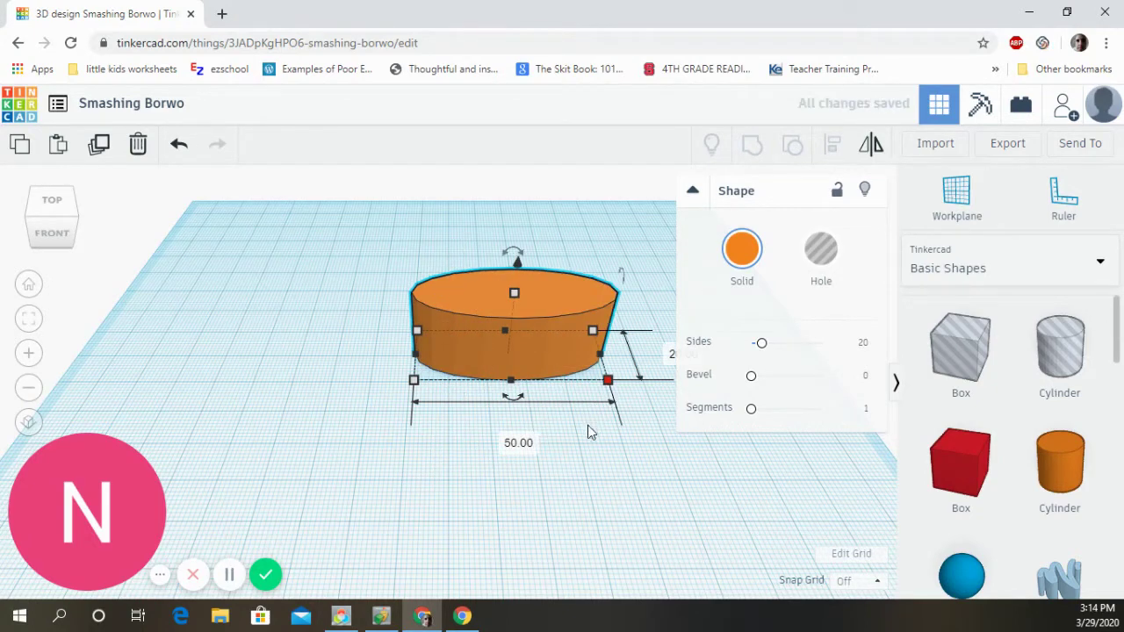
# Step: Set the cylinder's length to 50 mm so its base measures 50 by 50 mm
pyautogui.moveTo(600, 484); pyautogui.dragTo(456, 434, button='middle')
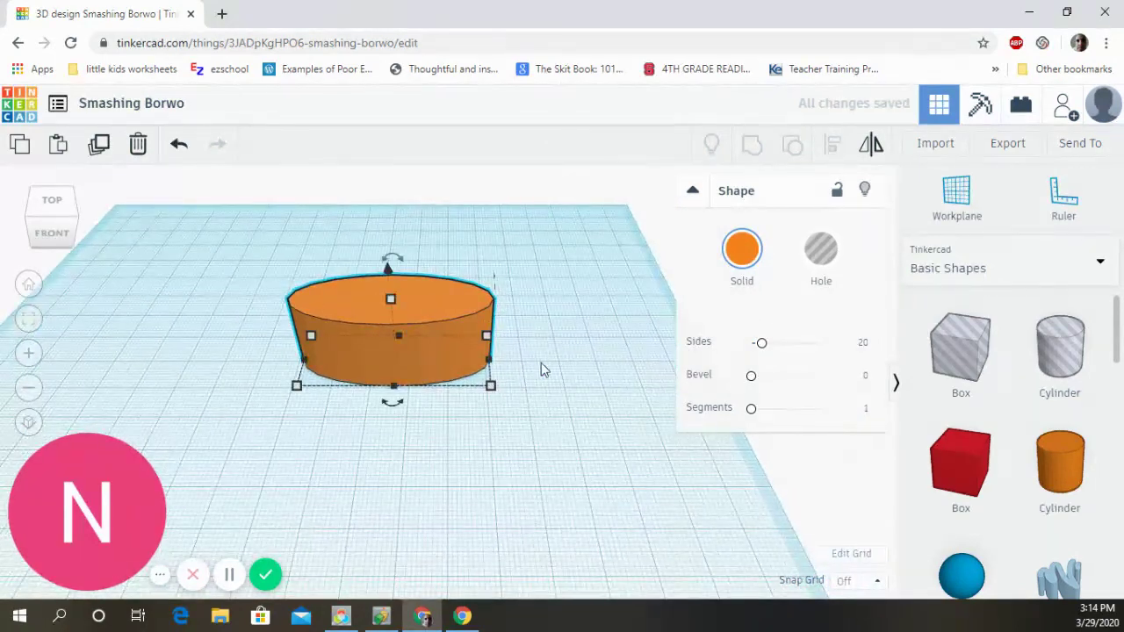
pyautogui.click(490, 384)
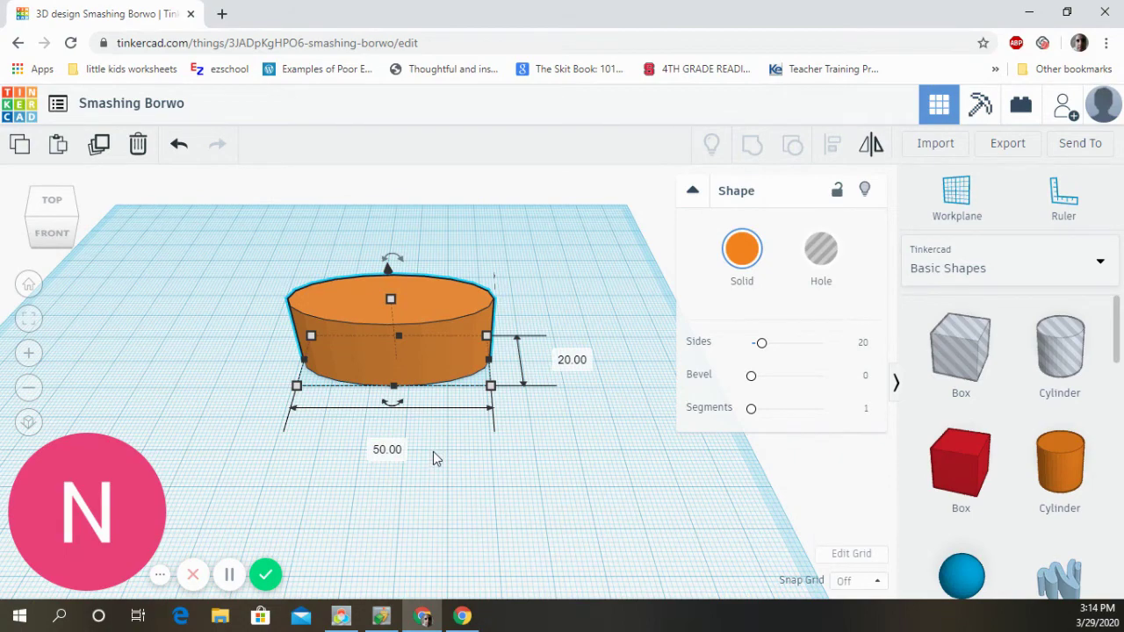
pyautogui.moveTo(433, 450)
pyautogui.mouseDown(button='middle')
pyautogui.moveTo(333, 454)
pyautogui.moveTo(468, 455)
pyautogui.moveTo(419, 446)
pyautogui.mouseUp(button='middle')
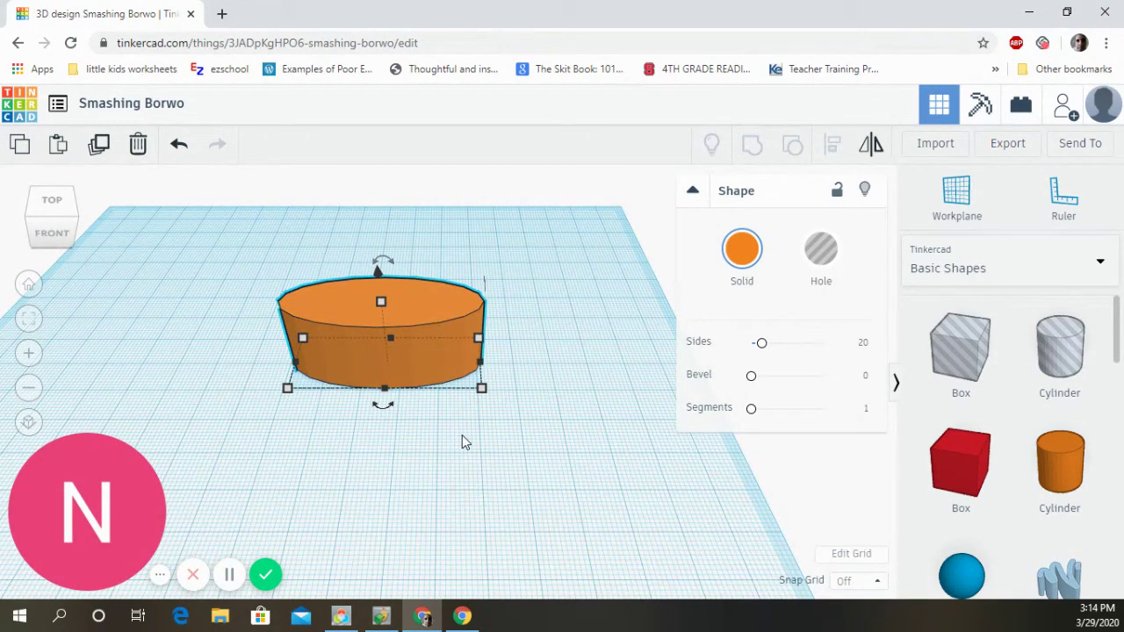
pyautogui.moveTo(463, 436); pyautogui.dragTo(505, 443, button='right')
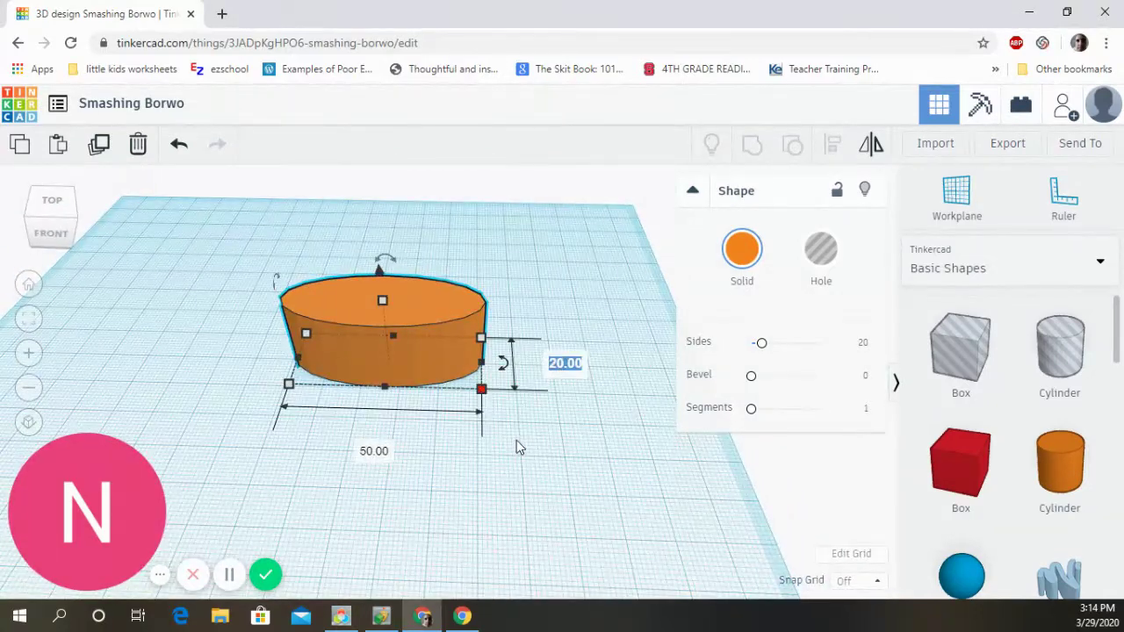
pyautogui.write('50')
pyautogui.press('Return')
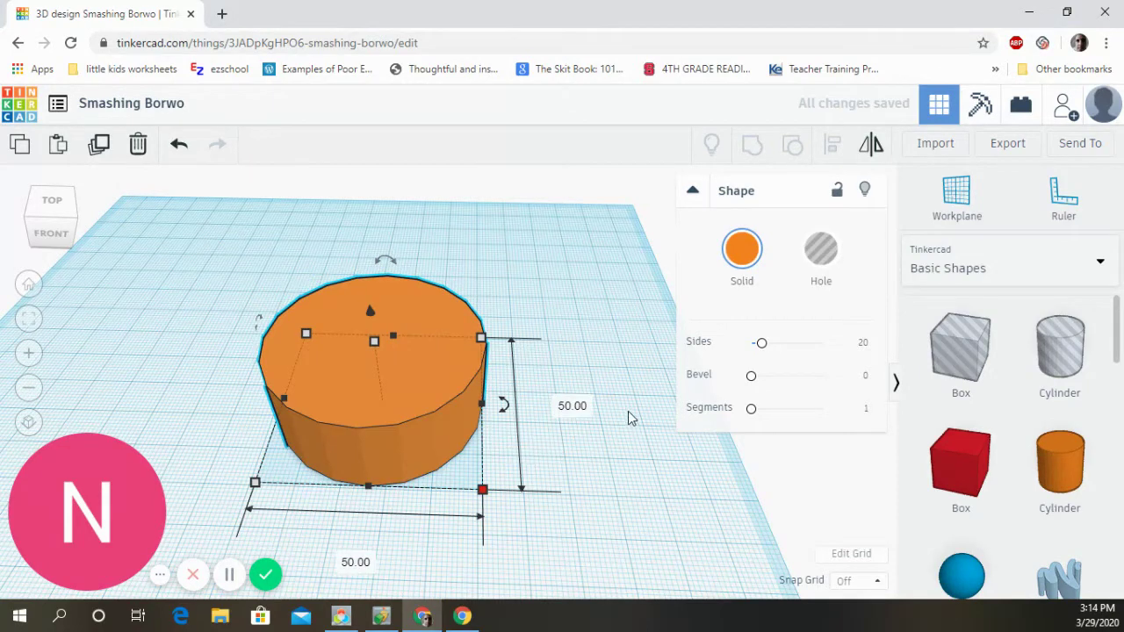
# Step: Set the cylinder's height to 100 mm
pyautogui.scroll(-5, 619, 416)
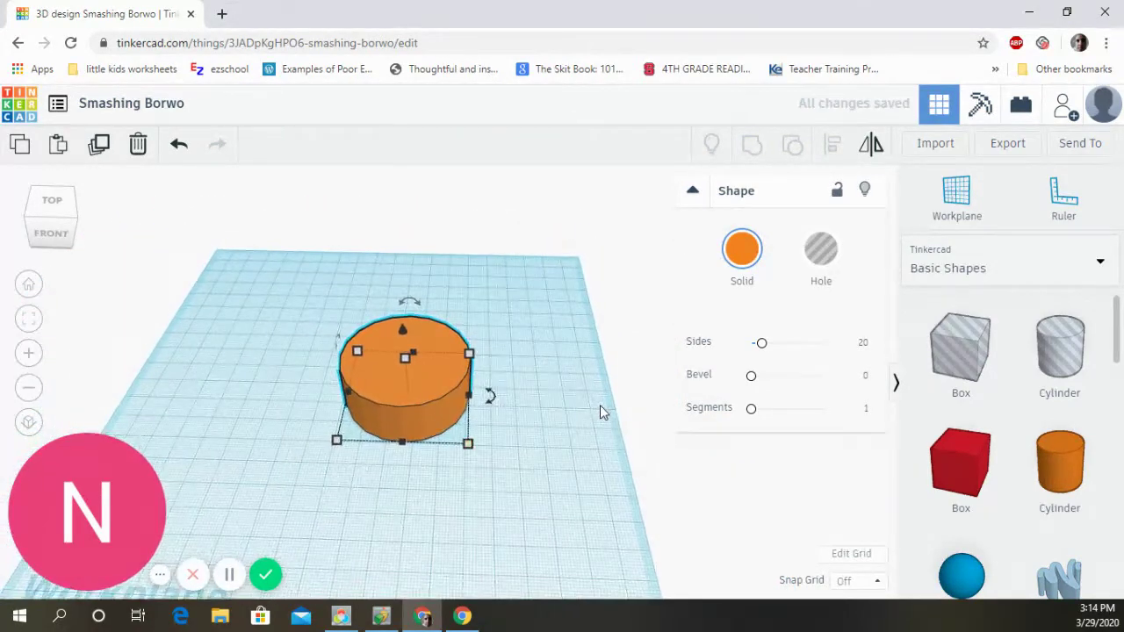
pyautogui.moveTo(599, 404); pyautogui.dragTo(541, 441, button='right')
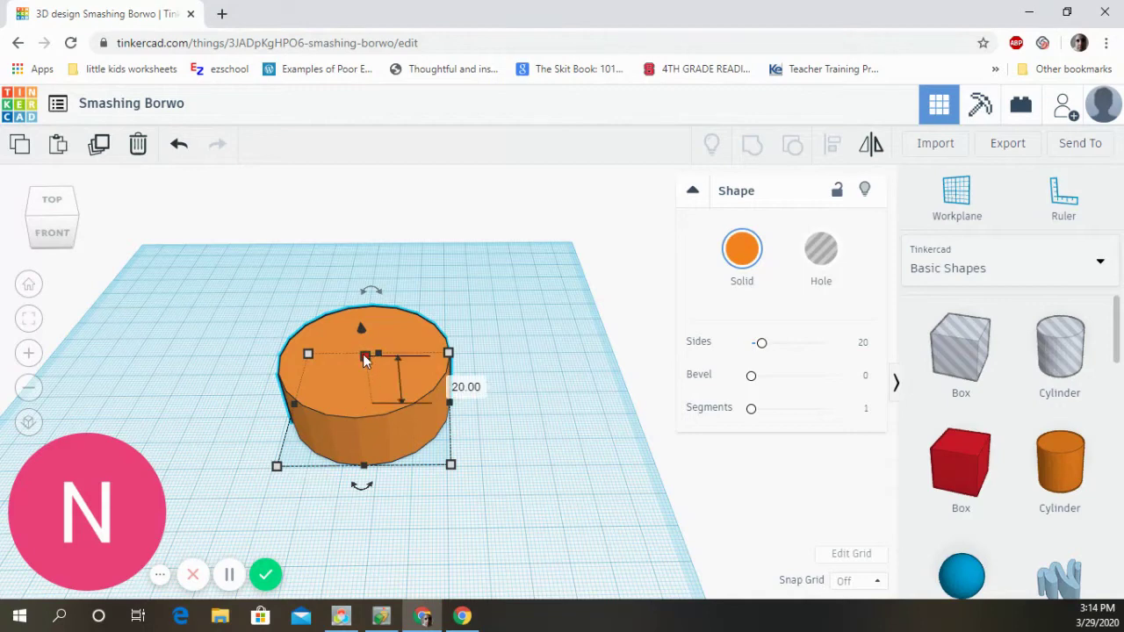
pyautogui.click(451, 383)
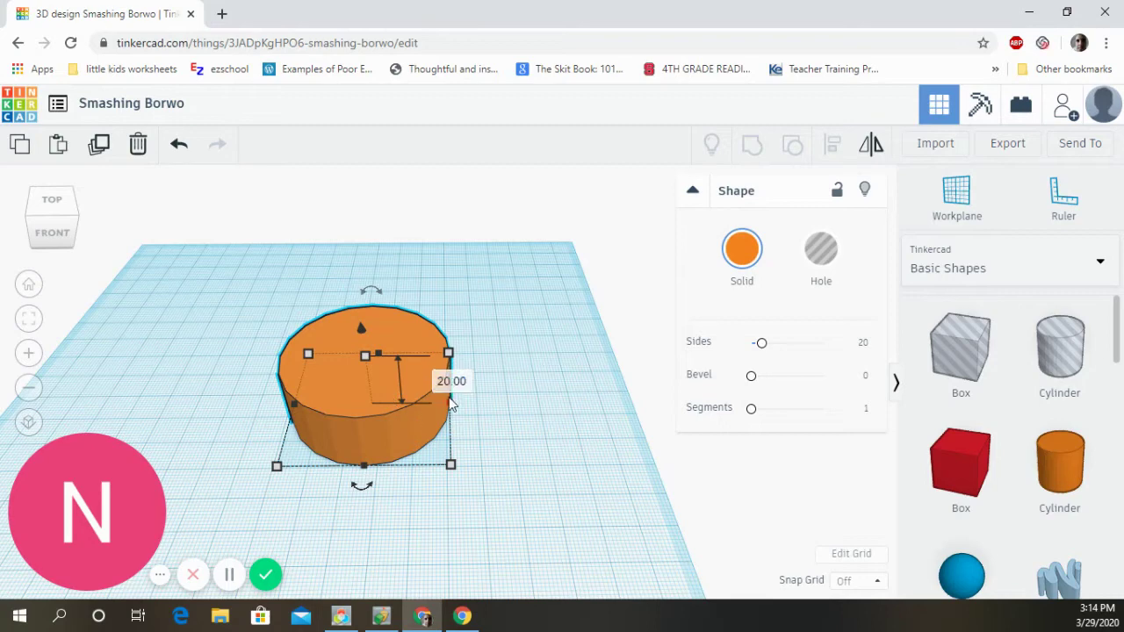
pyautogui.write('100')
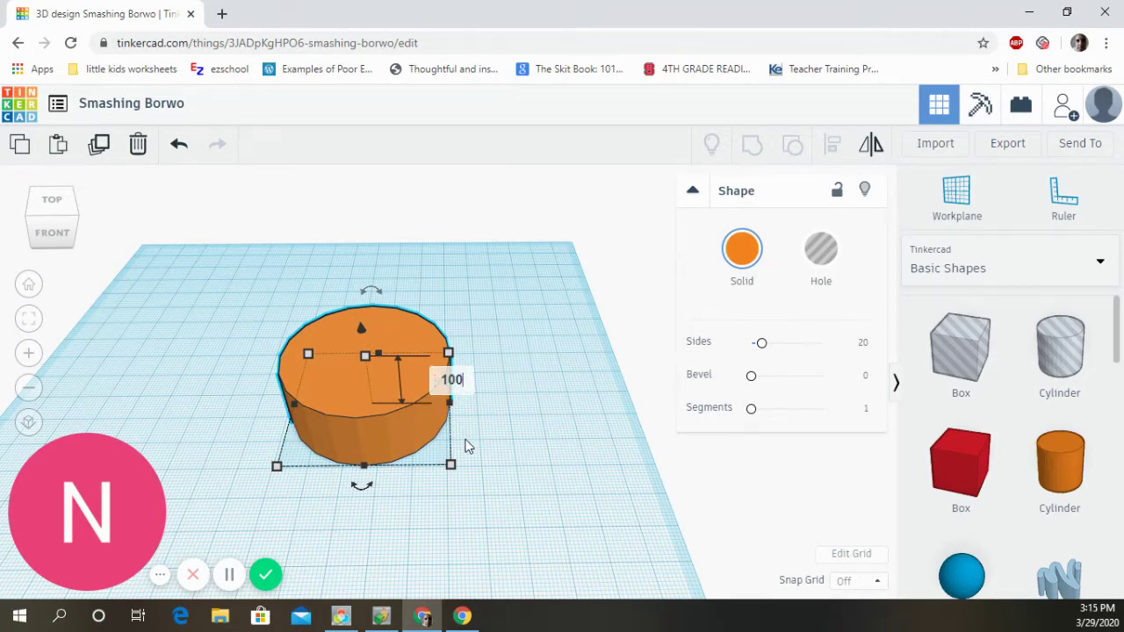
pyautogui.press('Return')
# Step: Try 64 sides on the cylinder and inspect its curved edge up close
pyautogui.scroll(-5, 473, 425)
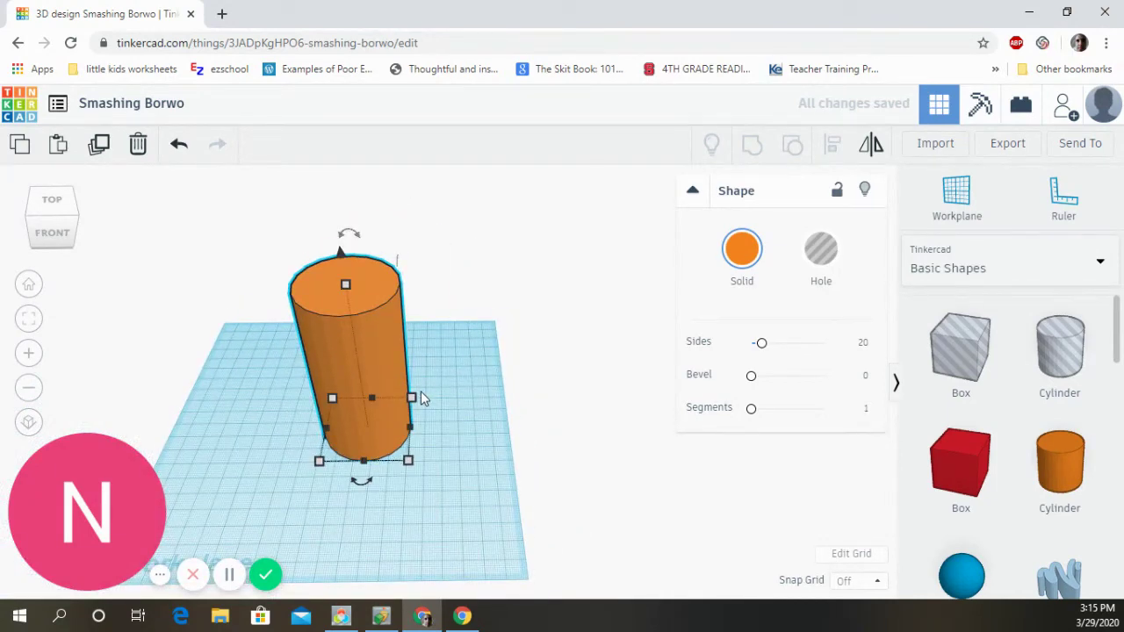
pyautogui.scroll(3, 420, 396)
pyautogui.scroll(-3, 419, 399)
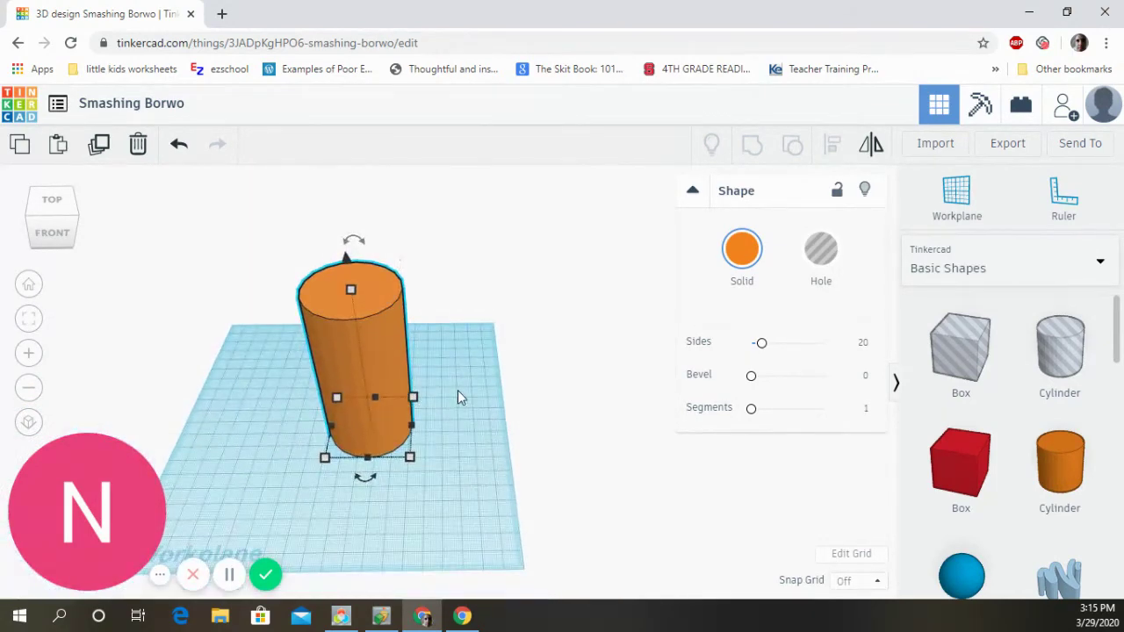
pyautogui.scroll(-1, 473, 387)
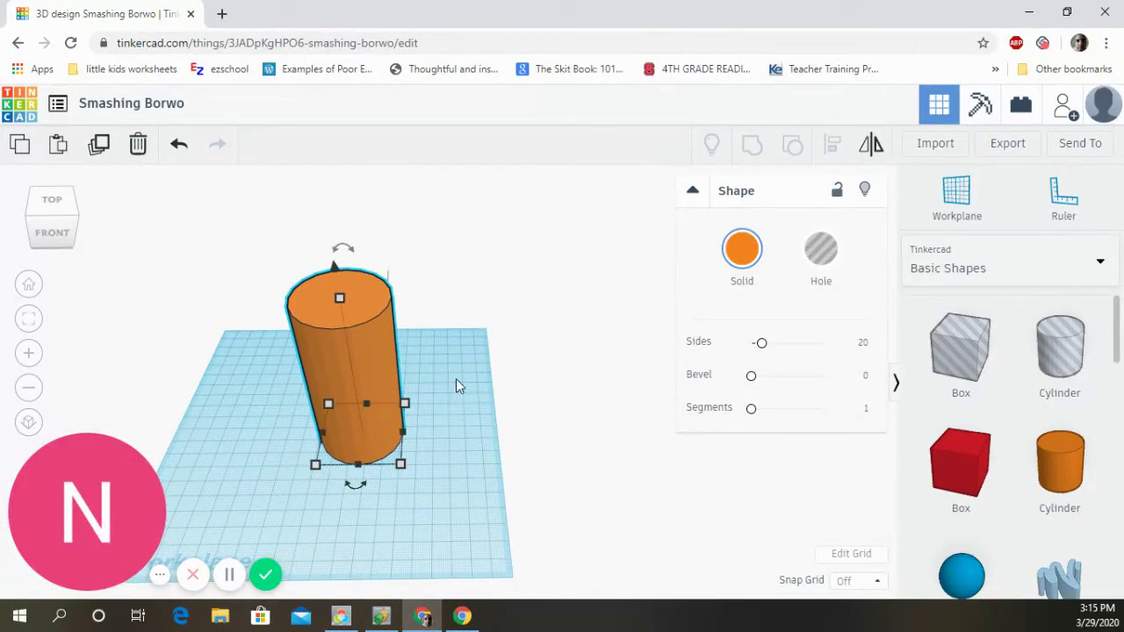
pyautogui.scroll(-1, 473, 379)
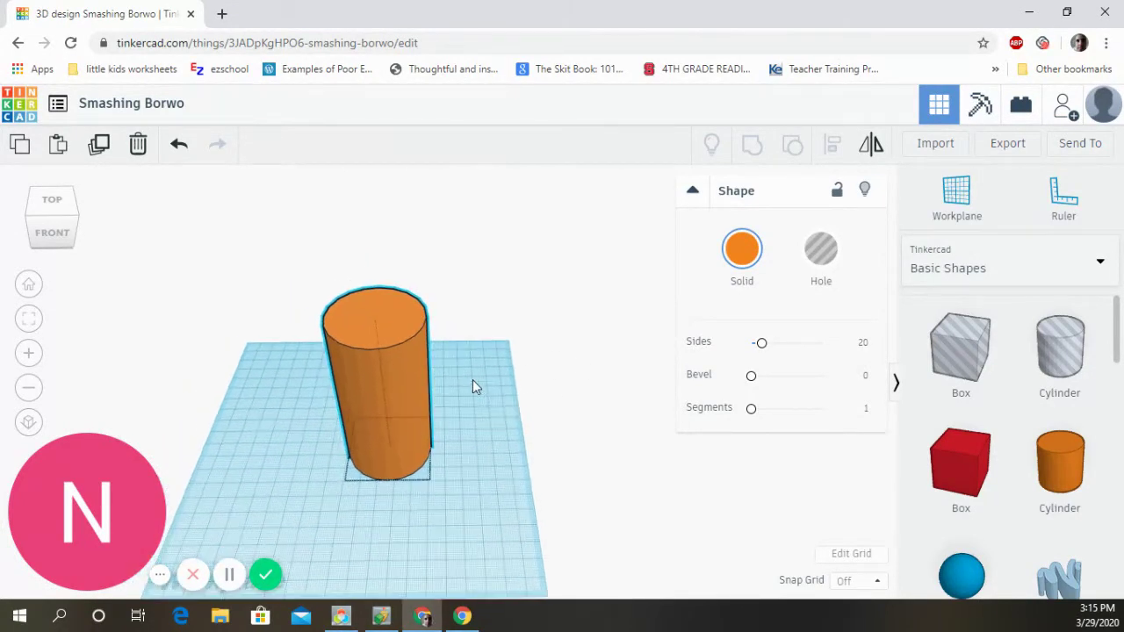
pyautogui.scroll(-1, 497, 404)
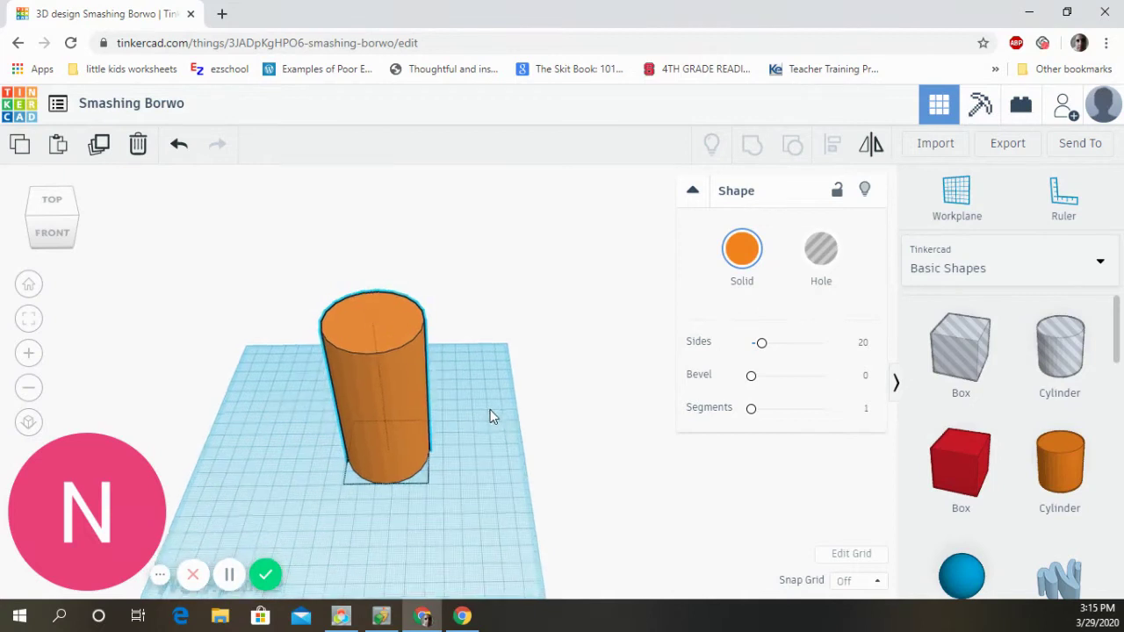
pyautogui.moveTo(491, 414)
pyautogui.mouseDown(button='right')
pyautogui.moveTo(384, 425)
pyautogui.moveTo(495, 423)
pyautogui.moveTo(477, 415)
pyautogui.mouseUp(button='right')
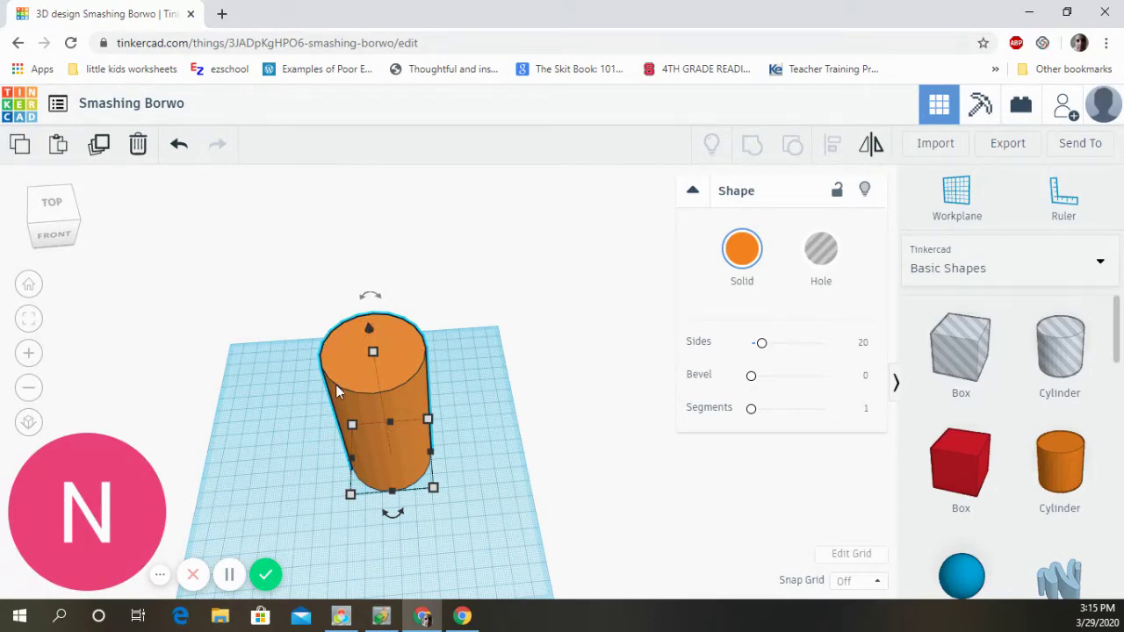
pyautogui.scroll(4, 356, 415)
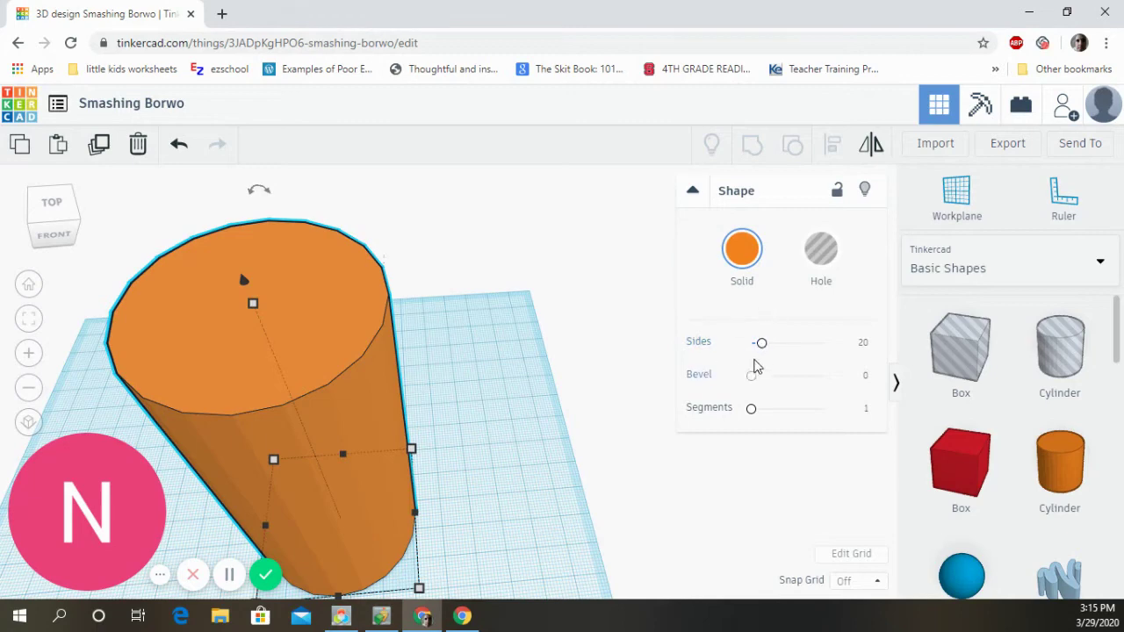
pyautogui.moveTo(762, 344); pyautogui.dragTo(899, 356)
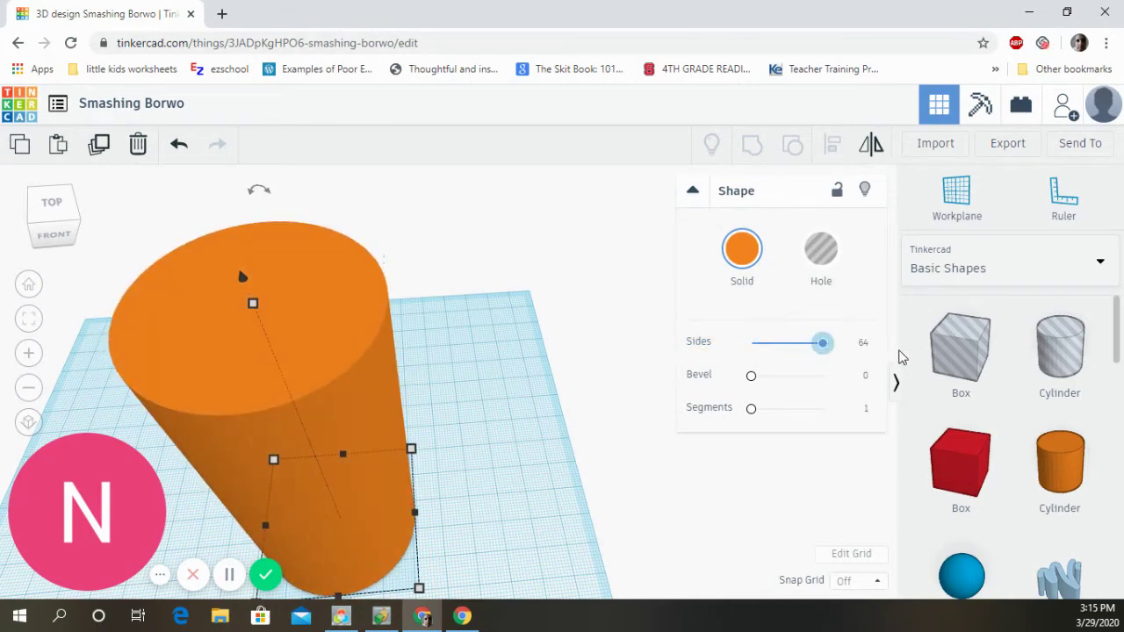
pyautogui.scroll(3, 327, 440)
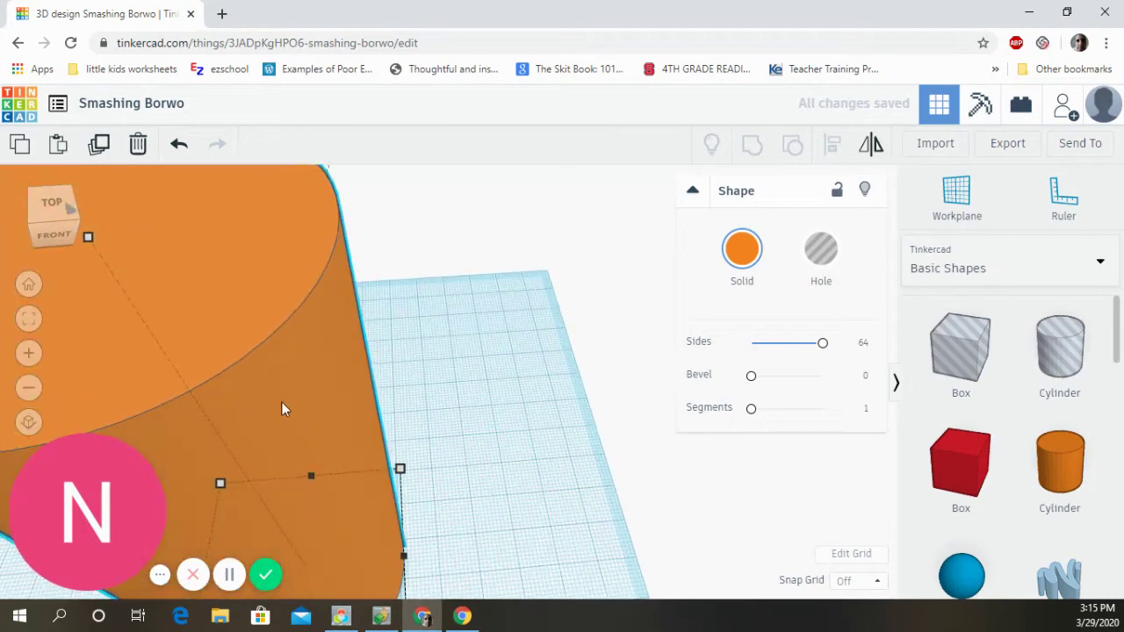
pyautogui.scroll(2, 172, 354)
pyautogui.scroll(-2, 138, 346)
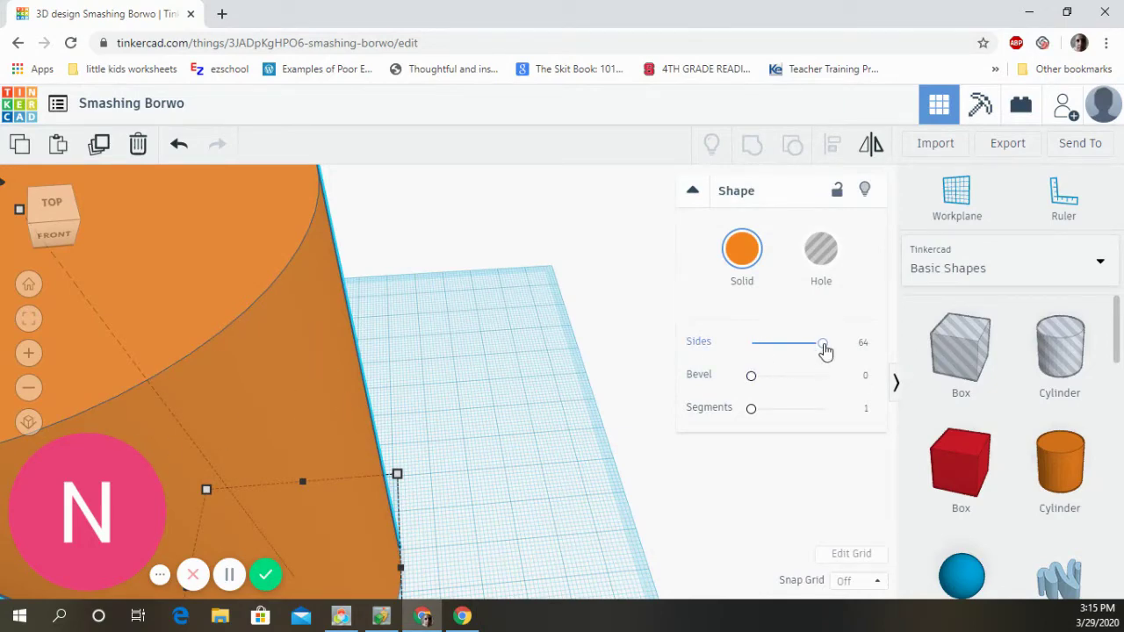
# Step: Reduce the cylinder's number of sides to 12 and check its faceted outline
pyautogui.moveTo(825, 350); pyautogui.dragTo(725, 360)
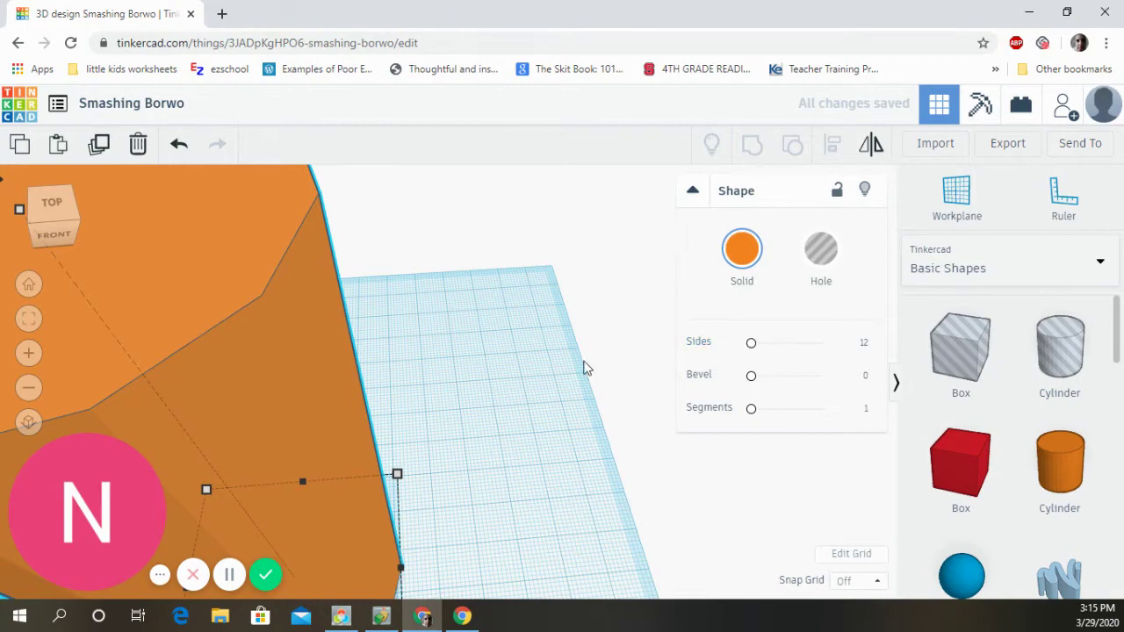
pyautogui.scroll(-3, 407, 369)
pyautogui.scroll(-3, 407, 366)
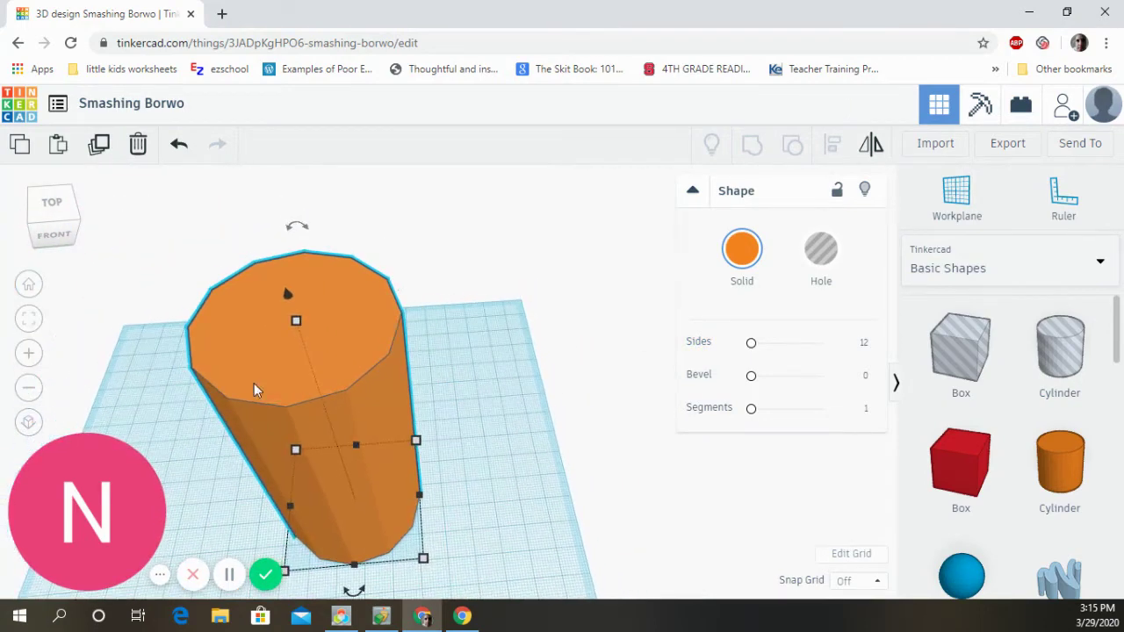
pyautogui.scroll(3, 368, 360)
pyautogui.scroll(-2, 386, 325)
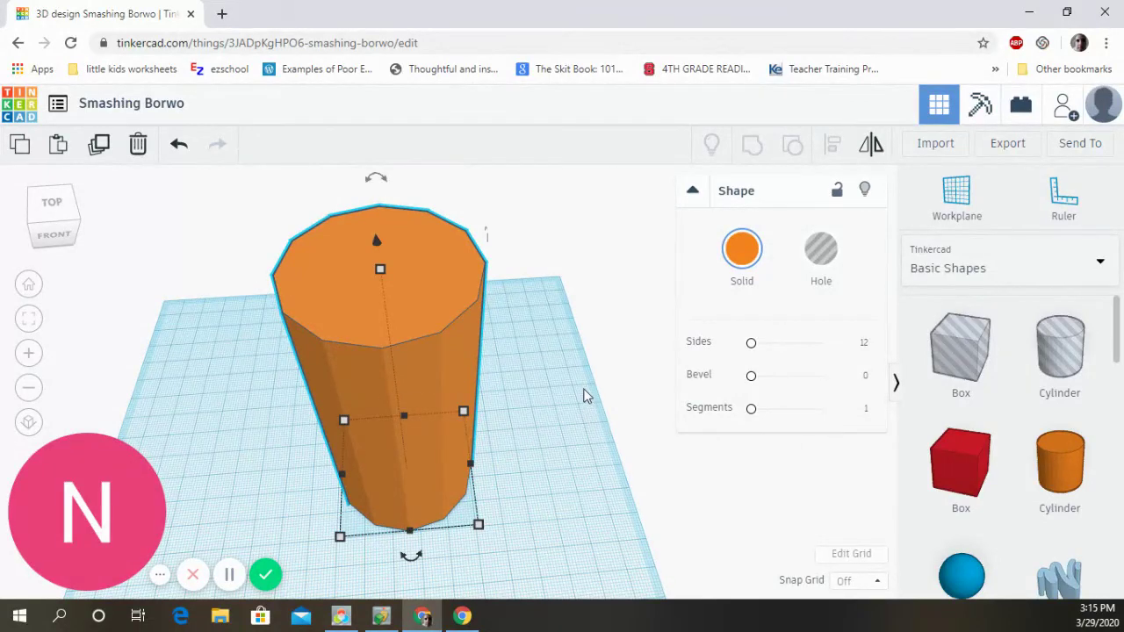
# Step: Duplicate the 12-sided cylinder by copying and pasting it, and turn the copy into a hole
pyautogui.moveTo(585, 389); pyautogui.dragTo(491, 396, button='right')
pyautogui.scroll(2, 576, 328)
pyautogui.moveTo(576, 328); pyautogui.dragTo(512, 291, button='right')
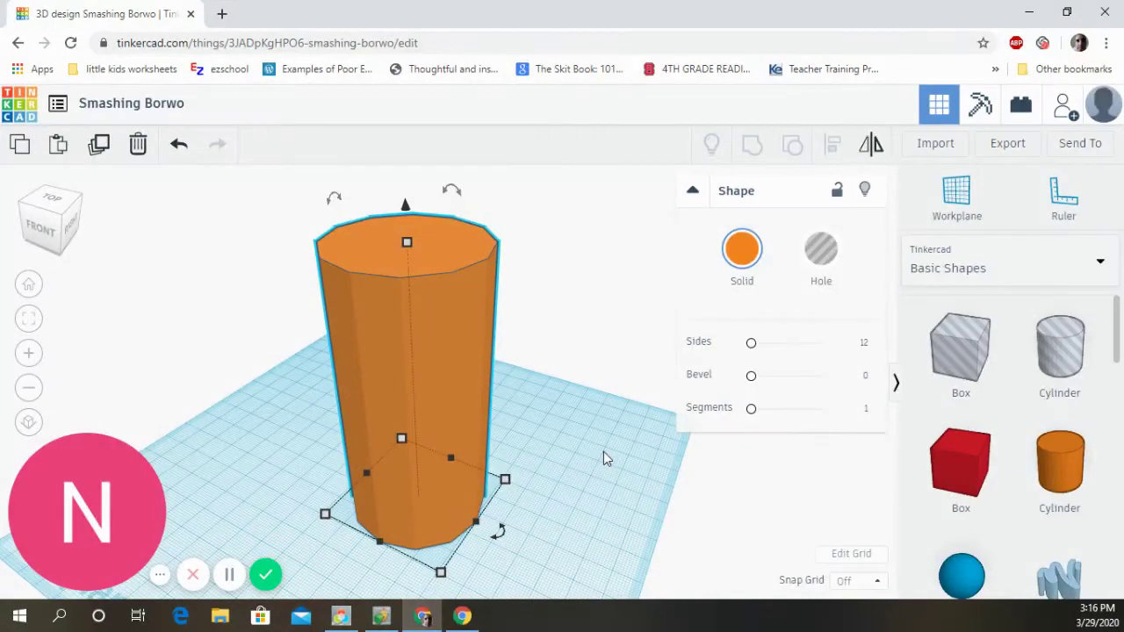
pyautogui.moveTo(582, 440); pyautogui.dragTo(614, 427, button='middle')
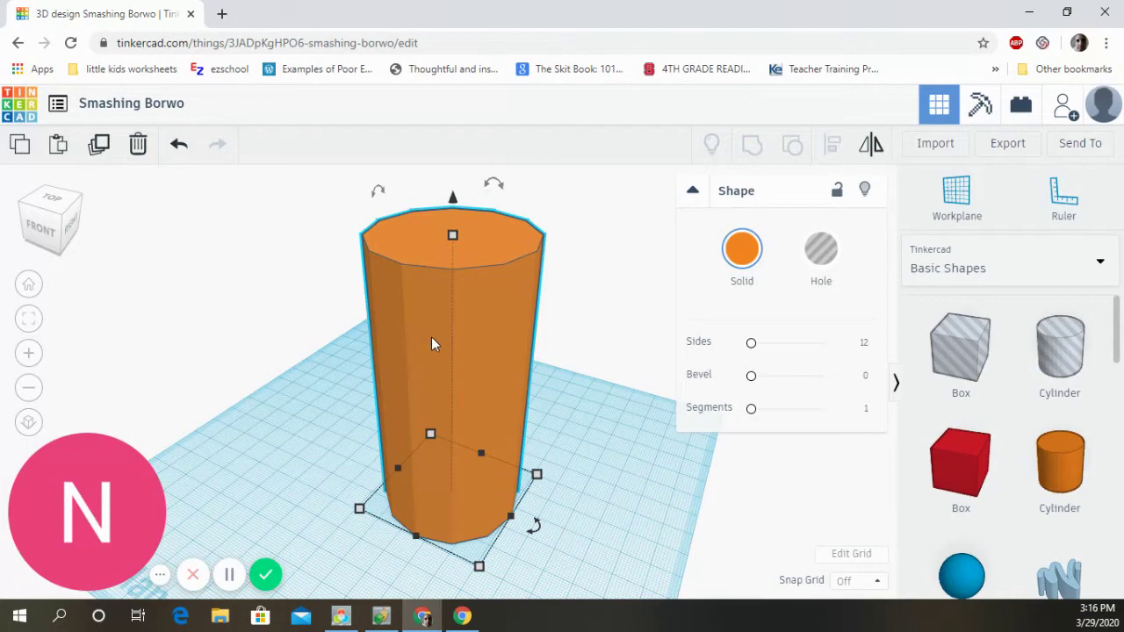
pyautogui.scroll(-3, 430, 338)
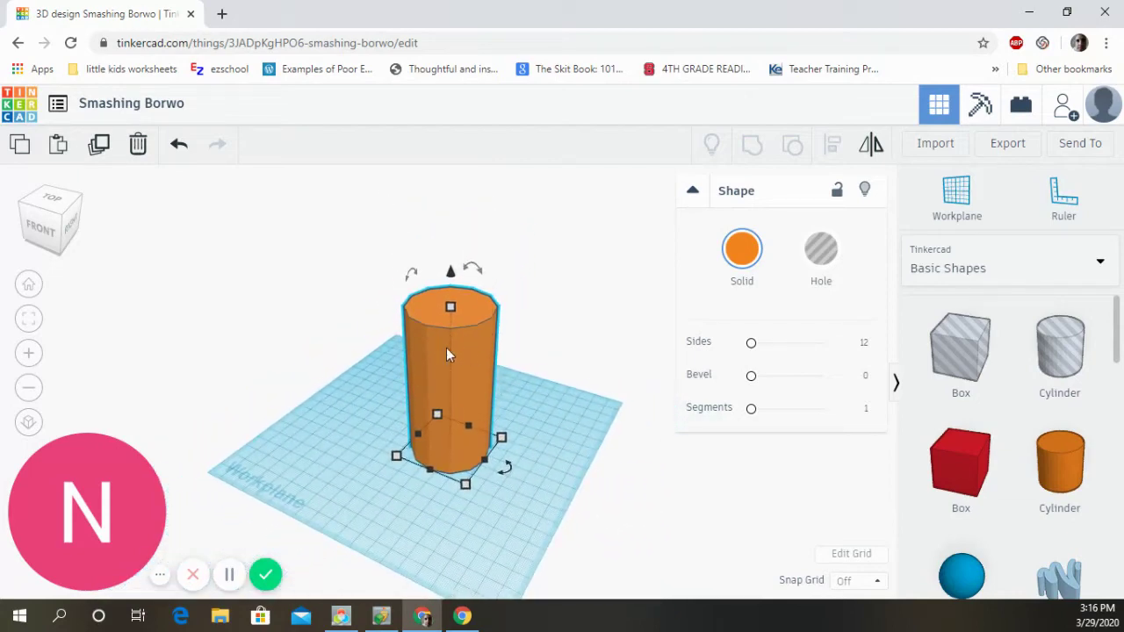
pyautogui.scroll(2, 435, 364)
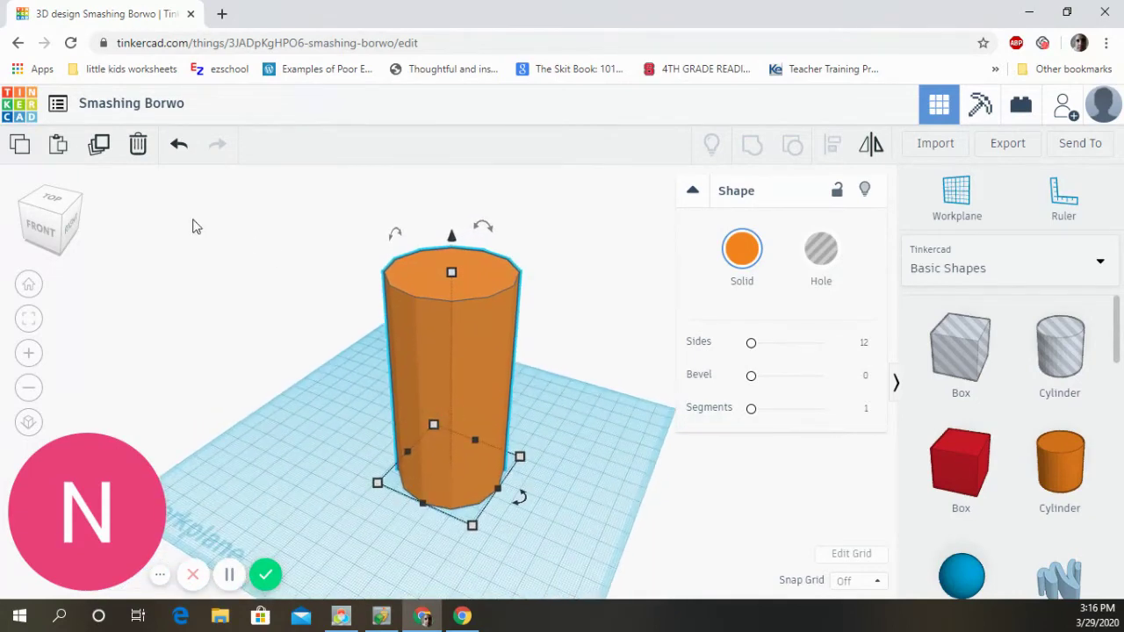
pyautogui.click(18, 147)
pyautogui.hotkey('ctrl', 'v')
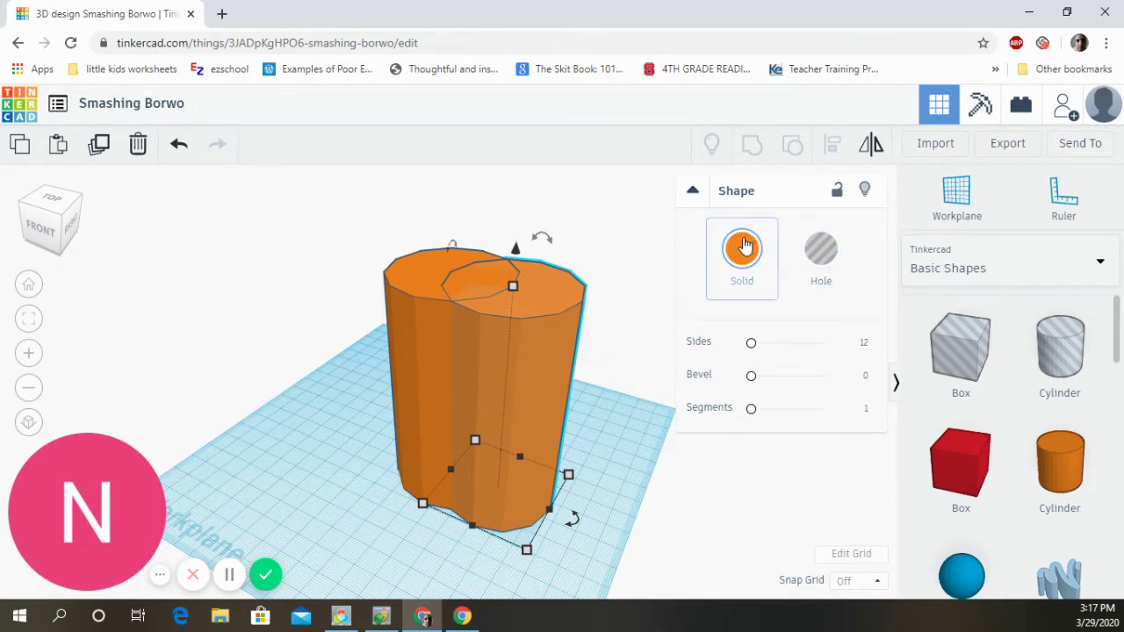
pyautogui.click(825, 255)
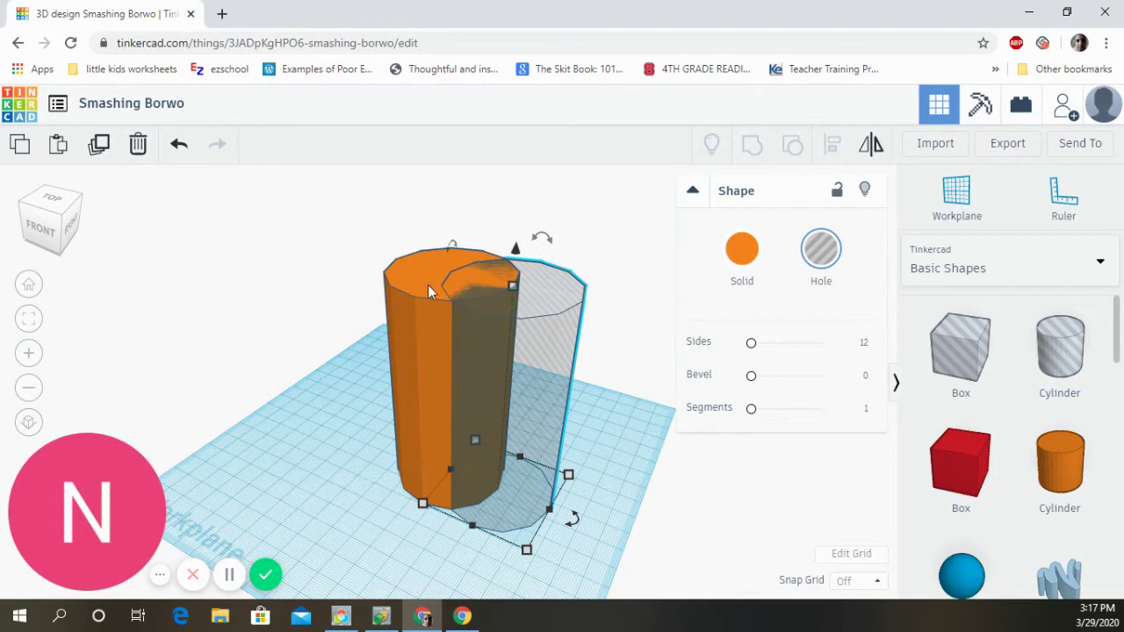
# Step: Try a width and a length of 45 mm on the hole cylinder and undo both size changes
pyautogui.moveTo(567, 475)
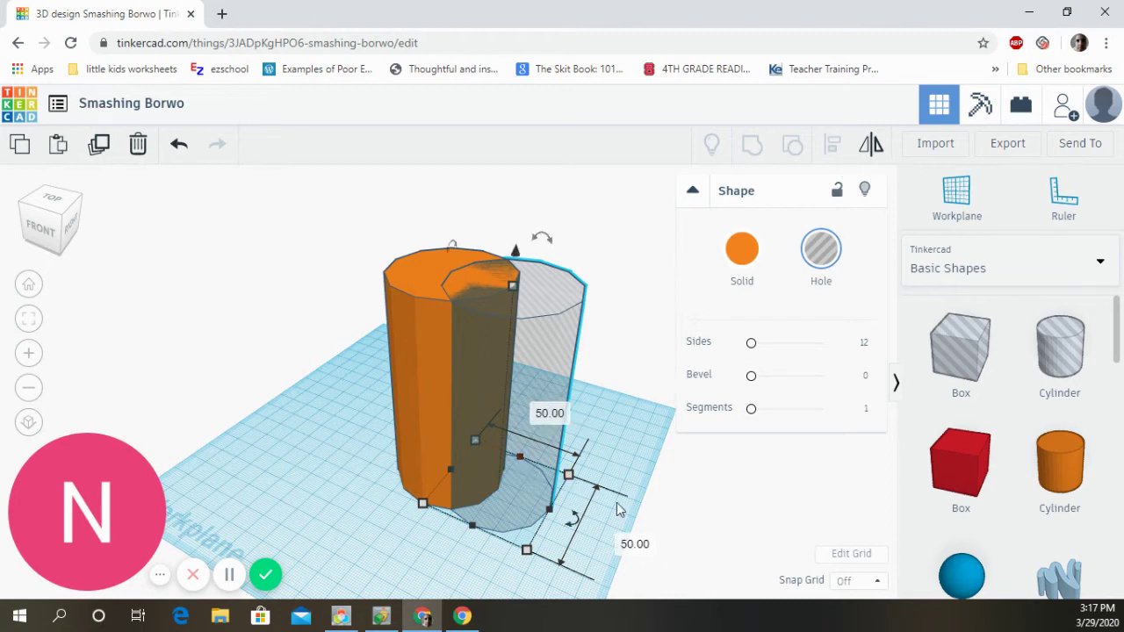
pyautogui.click(551, 411)
pyautogui.write('45')
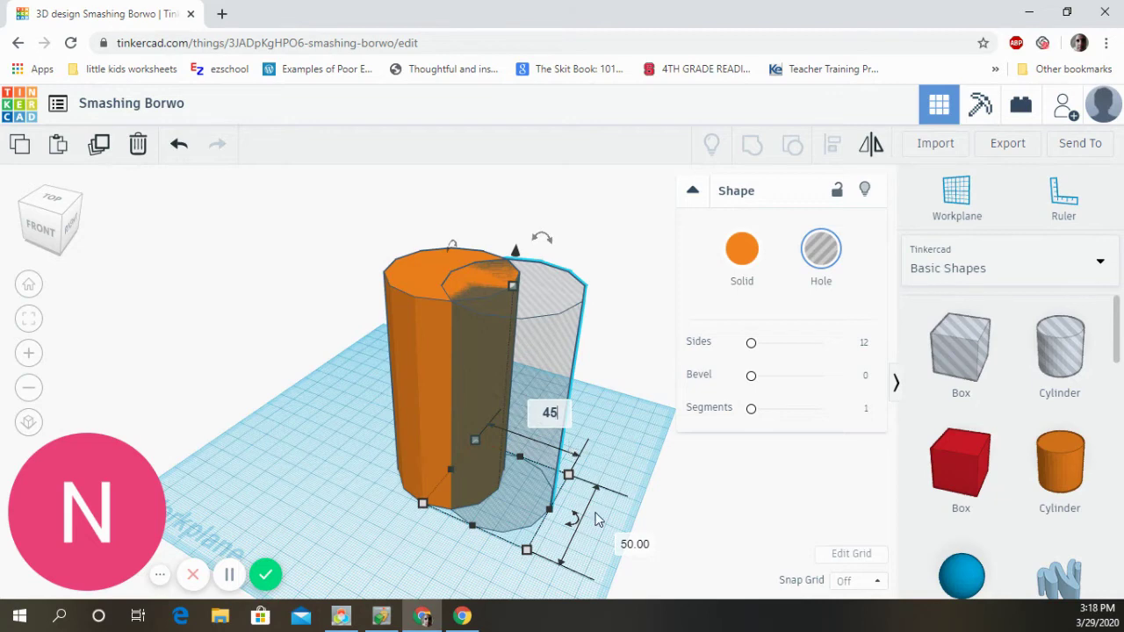
pyautogui.press('Return')
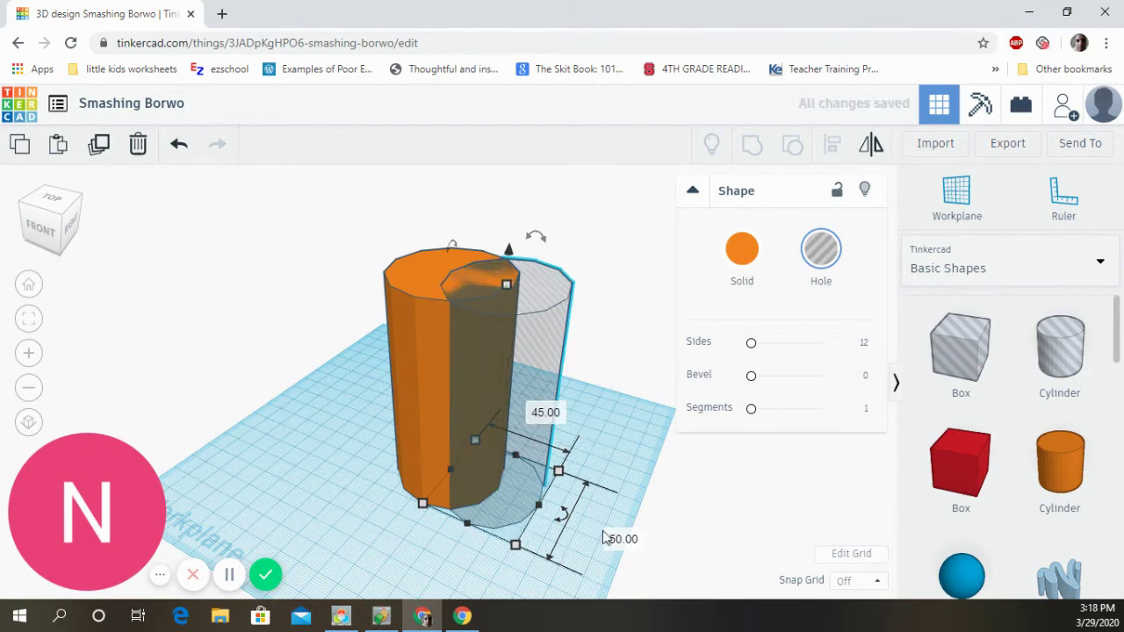
pyautogui.click(603, 537)
pyautogui.write('45')
pyautogui.press('Return')
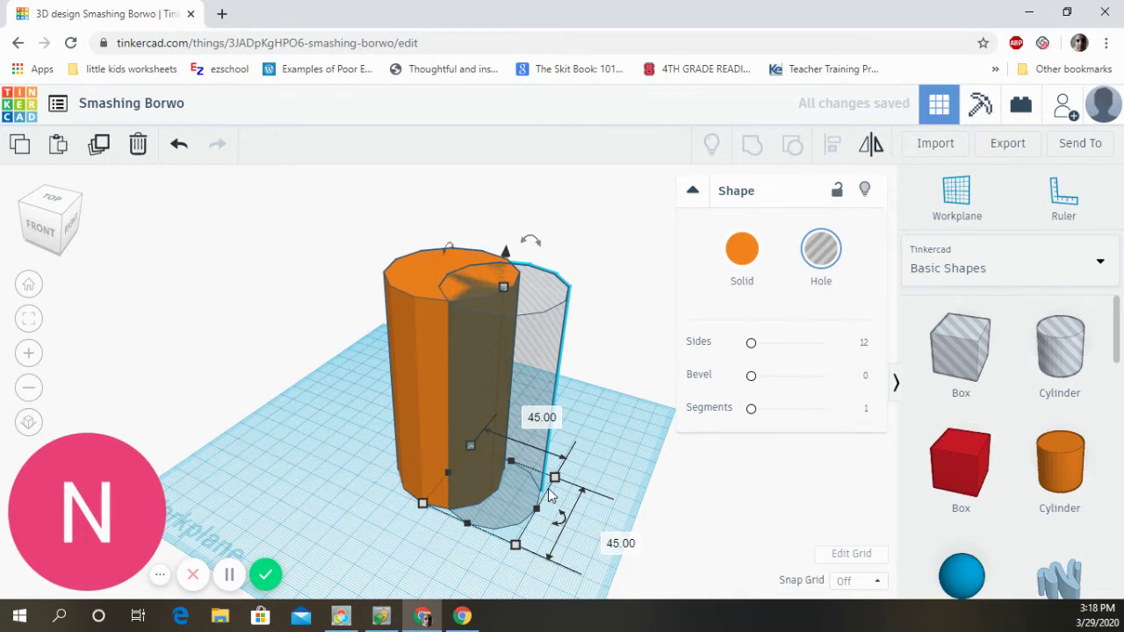
pyautogui.hotkey('ctrl', 'z')
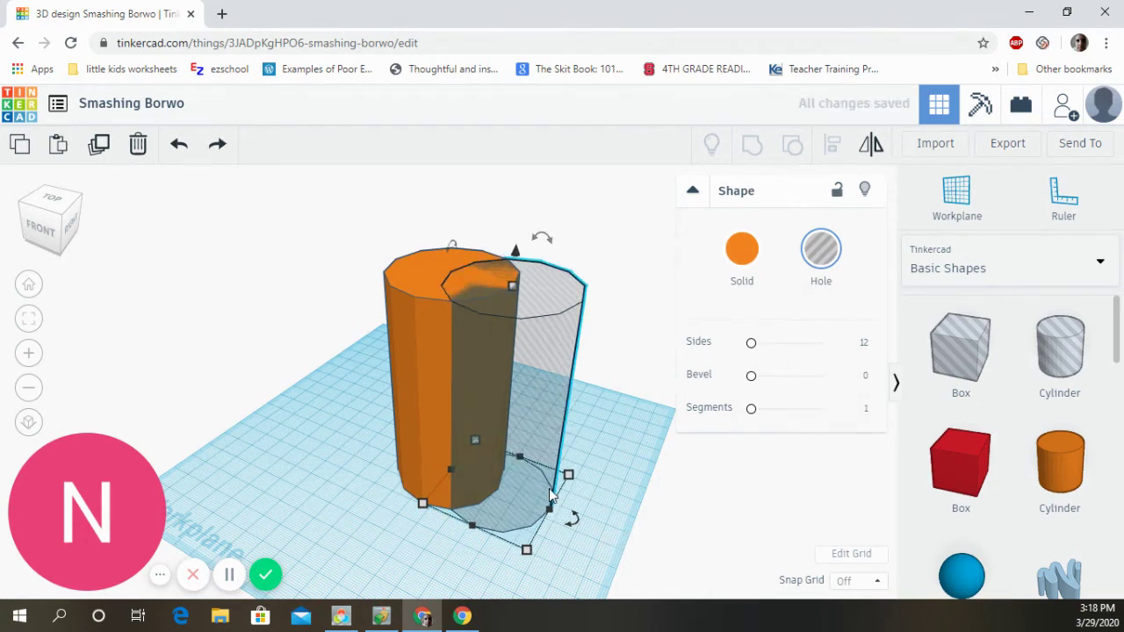
# Step: Set the hole cylinder's width to 48 mm
pyautogui.click(546, 416)
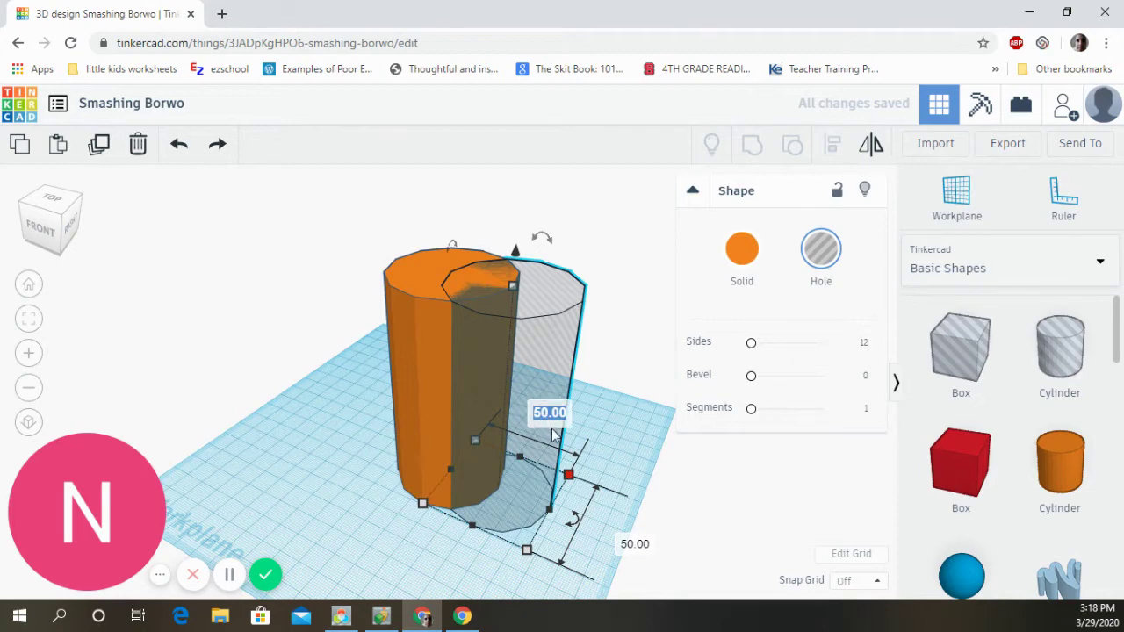
pyautogui.write('48')
pyautogui.press('Return')
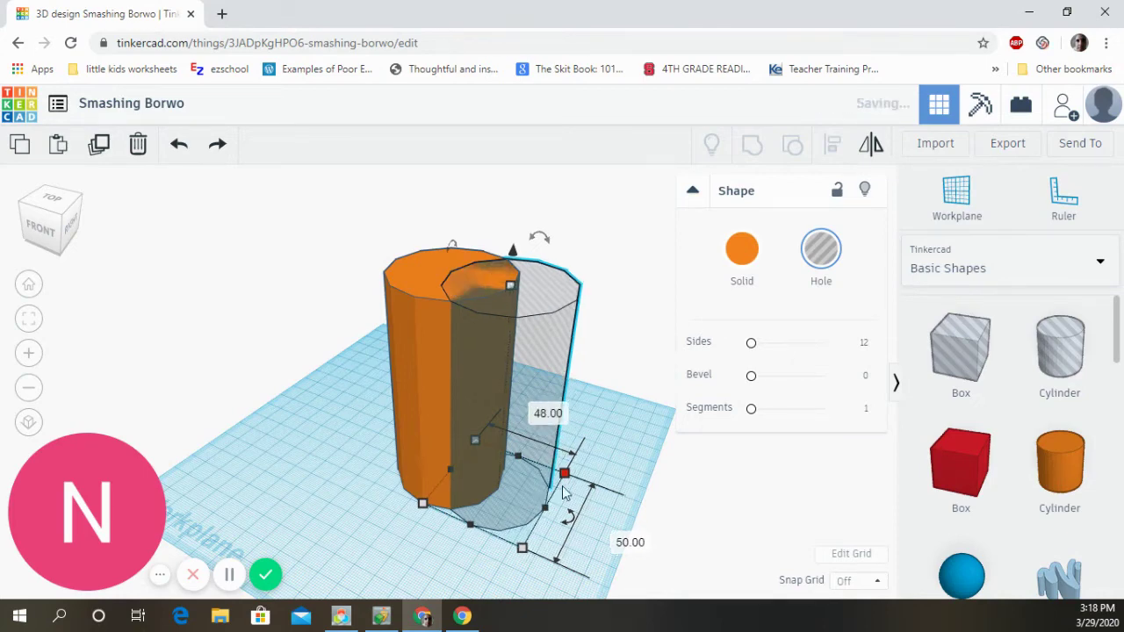
# Step: Set the hole cylinder's length to 48 mm and move it inside the orange cylinder
pyautogui.click(618, 542)
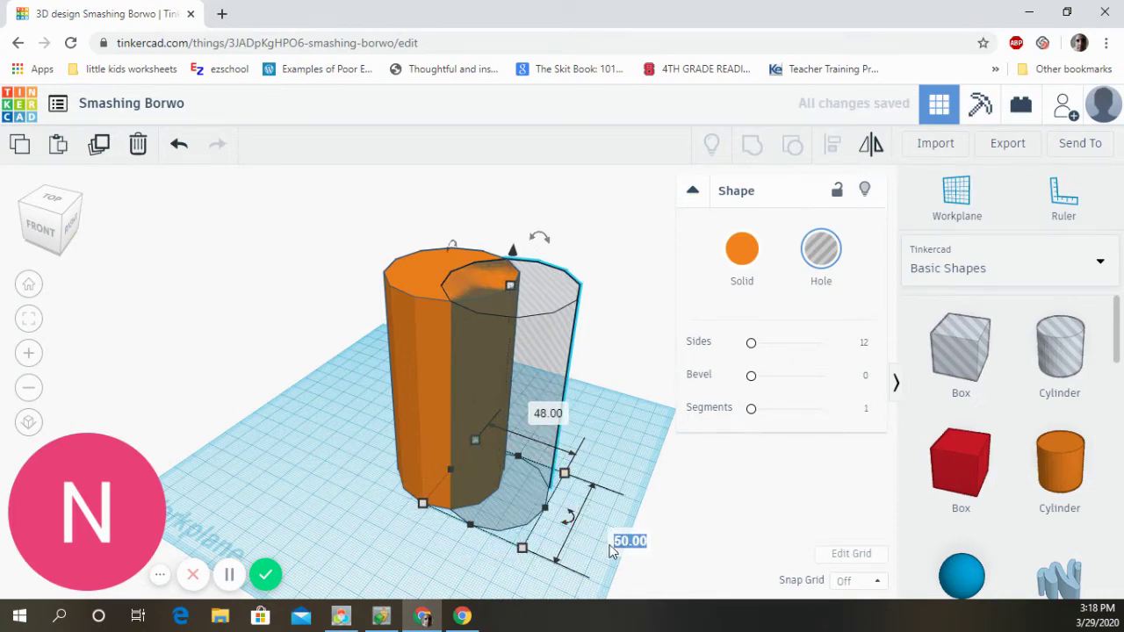
pyautogui.write('48')
pyautogui.press('Return')
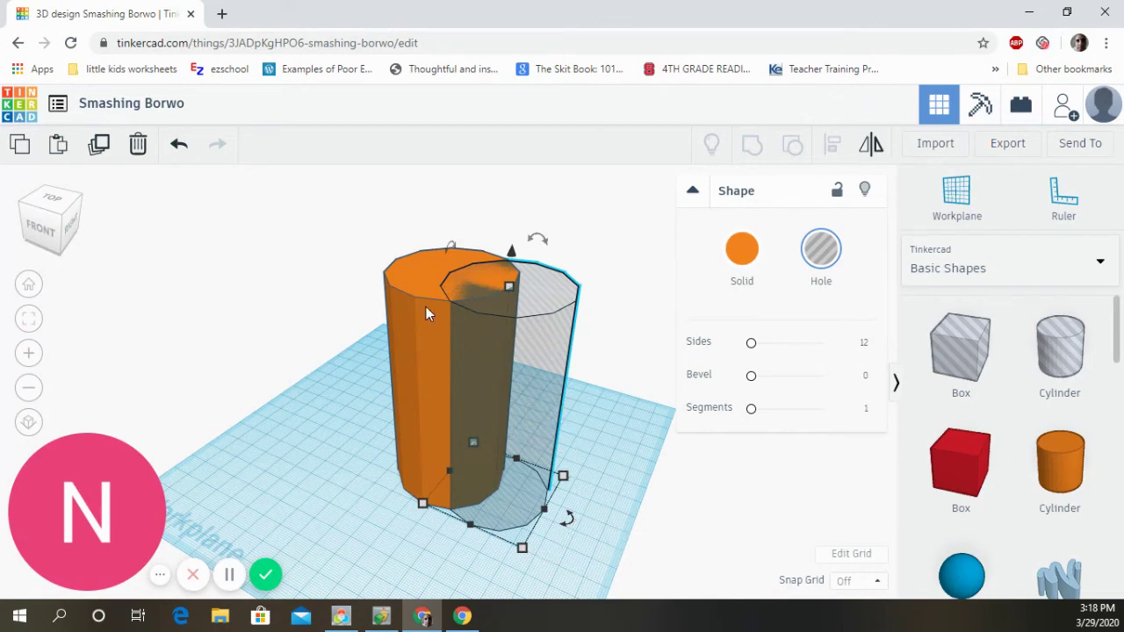
pyautogui.moveTo(543, 374); pyautogui.dragTo(484, 357)
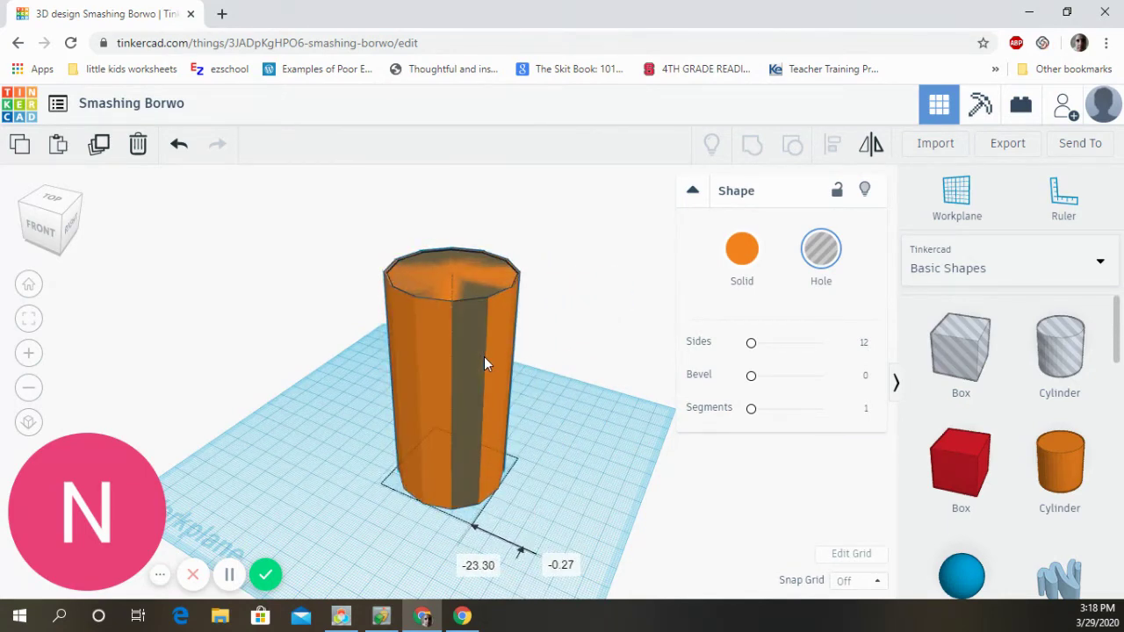
# Step: Set the snap grid to 1.0 mm while viewing the two overlapping cylinders from above
pyautogui.moveTo(553, 316); pyautogui.dragTo(492, 405, button='right')
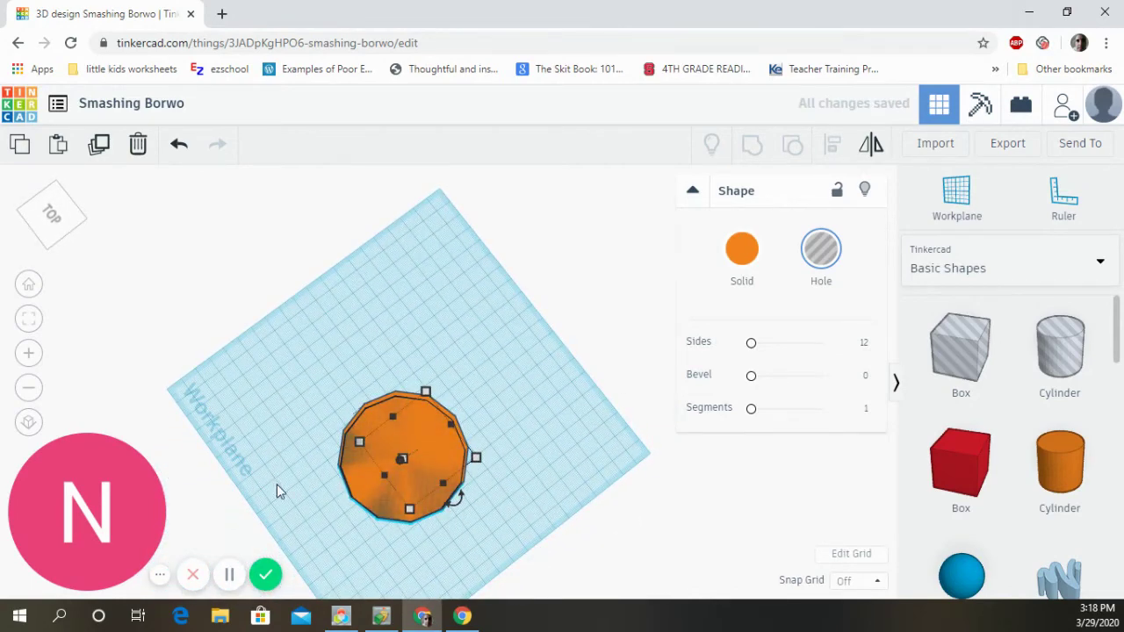
pyautogui.moveTo(276, 484); pyautogui.dragTo(318, 438, button='right')
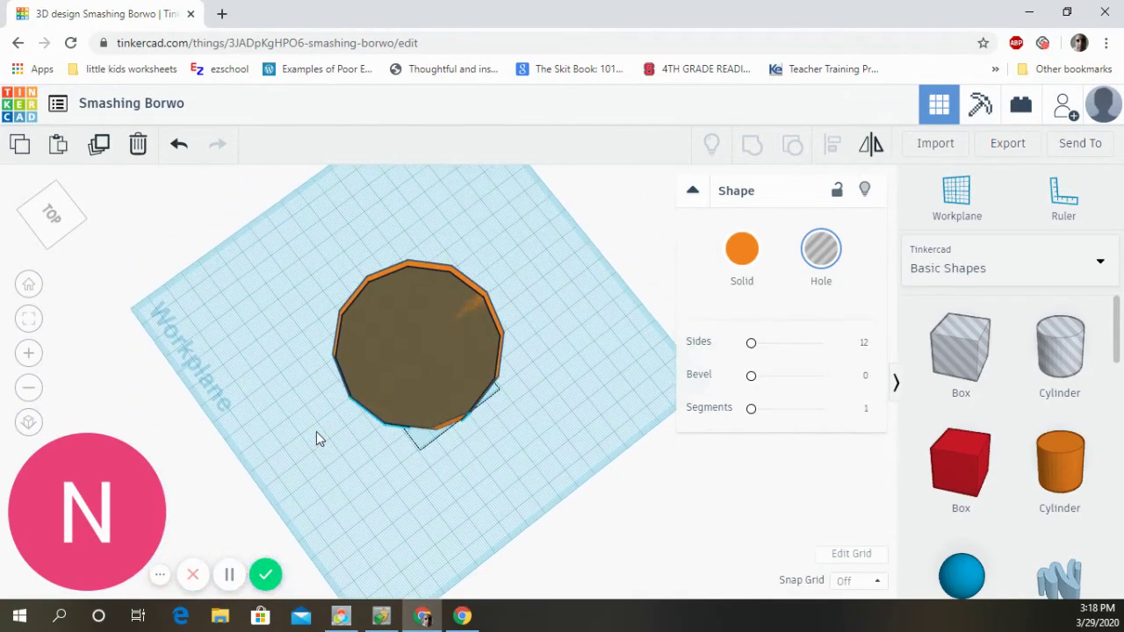
pyautogui.scroll(3, 320, 428)
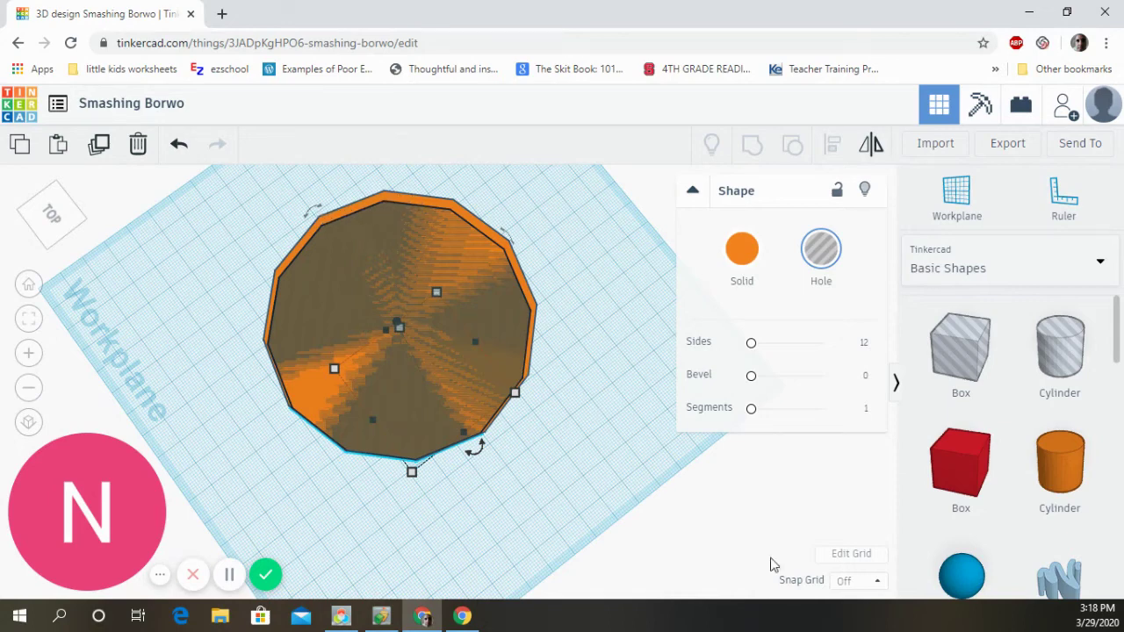
pyautogui.click(848, 582)
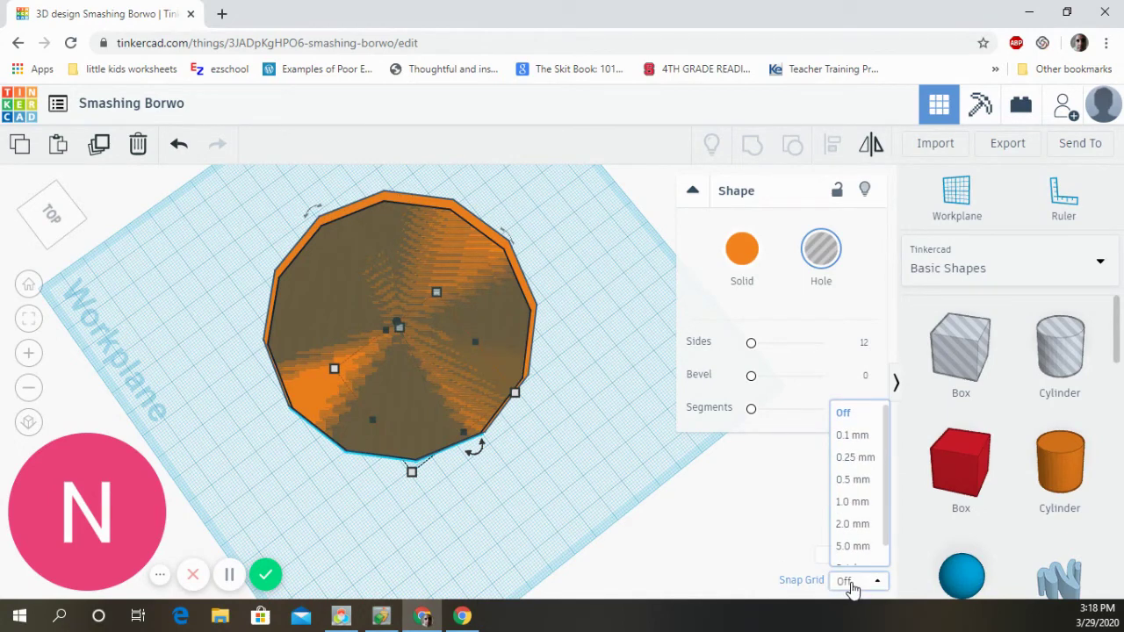
pyautogui.click(852, 502)
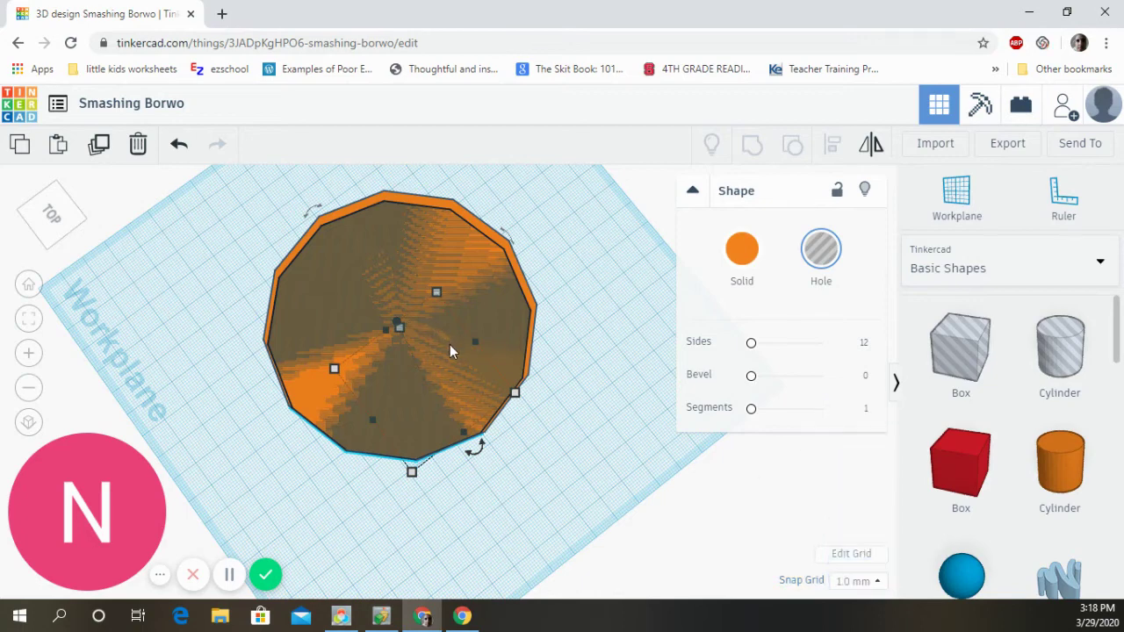
# Step: Nudge the hole cylinder in 1 mm steps until it is centred within the orange cylinder's outline
pyautogui.moveTo(449, 349); pyautogui.dragTo(479, 363)
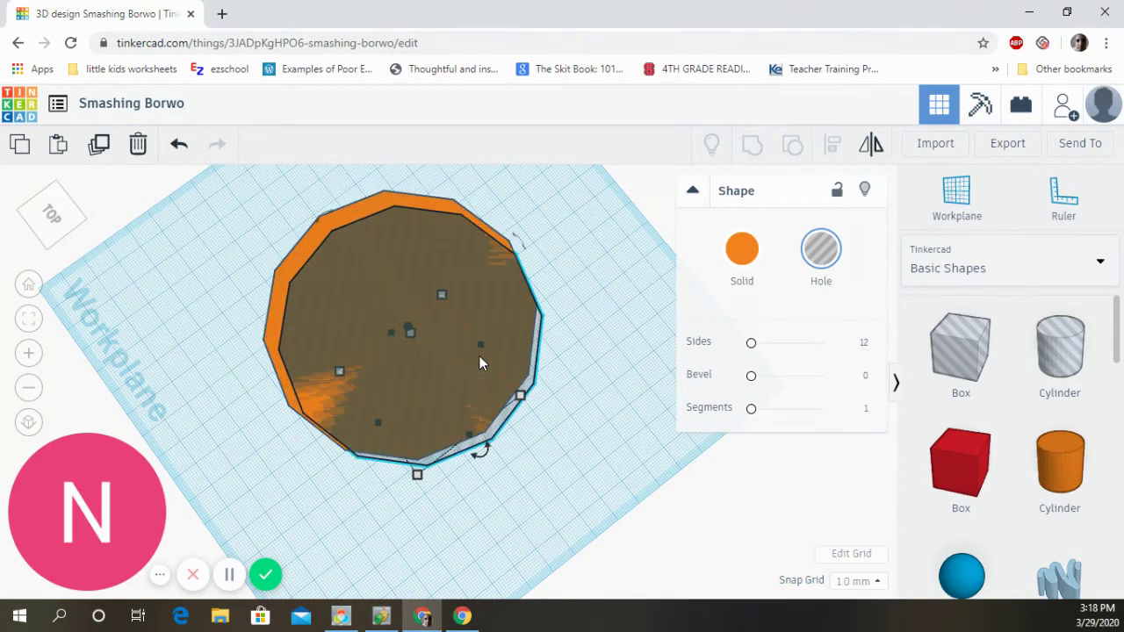
pyautogui.press('Left')
pyautogui.press('Left')
pyautogui.press('Left')
pyautogui.press('Left')
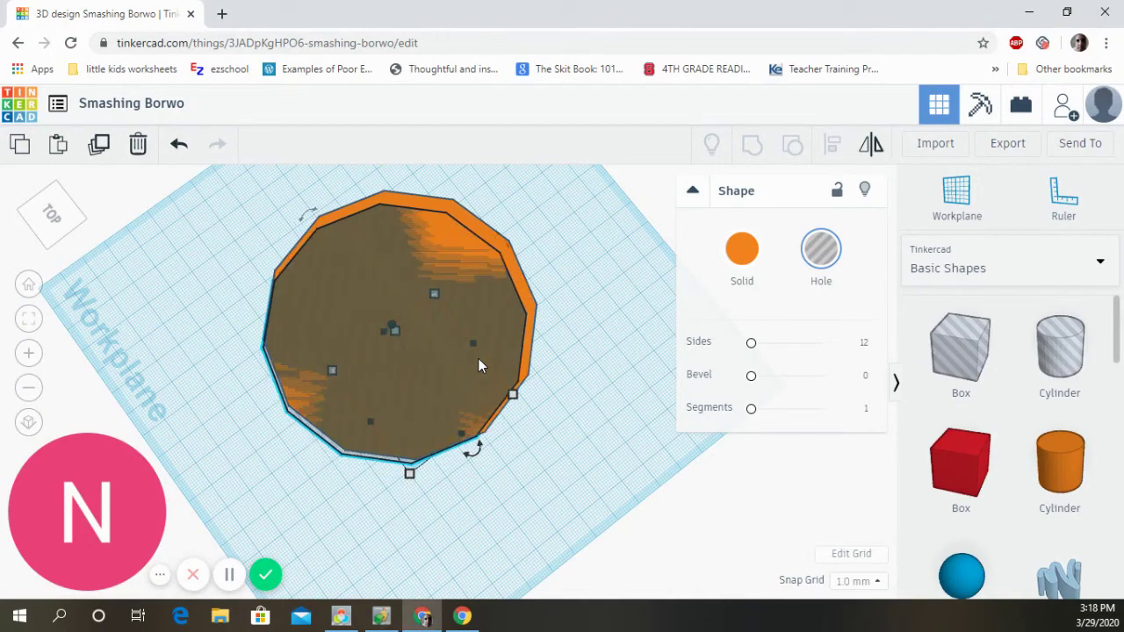
pyautogui.press('Up')
pyautogui.press('Up')
pyautogui.press('Up')
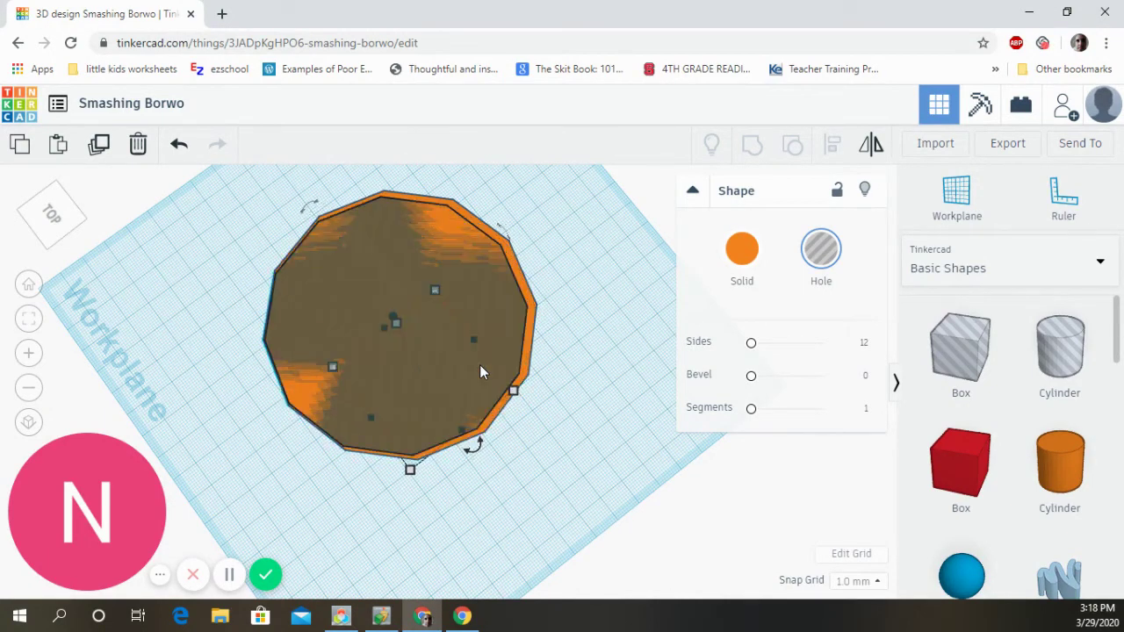
pyautogui.press('Right')
pyautogui.press('Up')
pyautogui.press('Up')
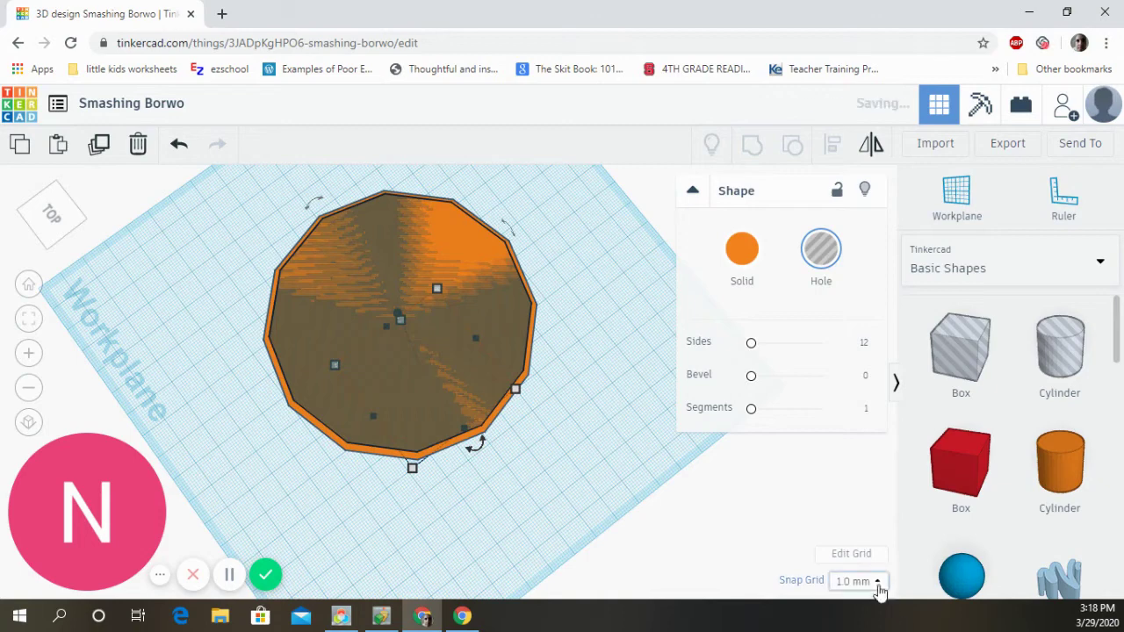
# Step: Turn the snap grid off and check the hole's fit in the orange cylinder from the side and from underneath
pyautogui.click(879, 581)
pyautogui.click(866, 415)
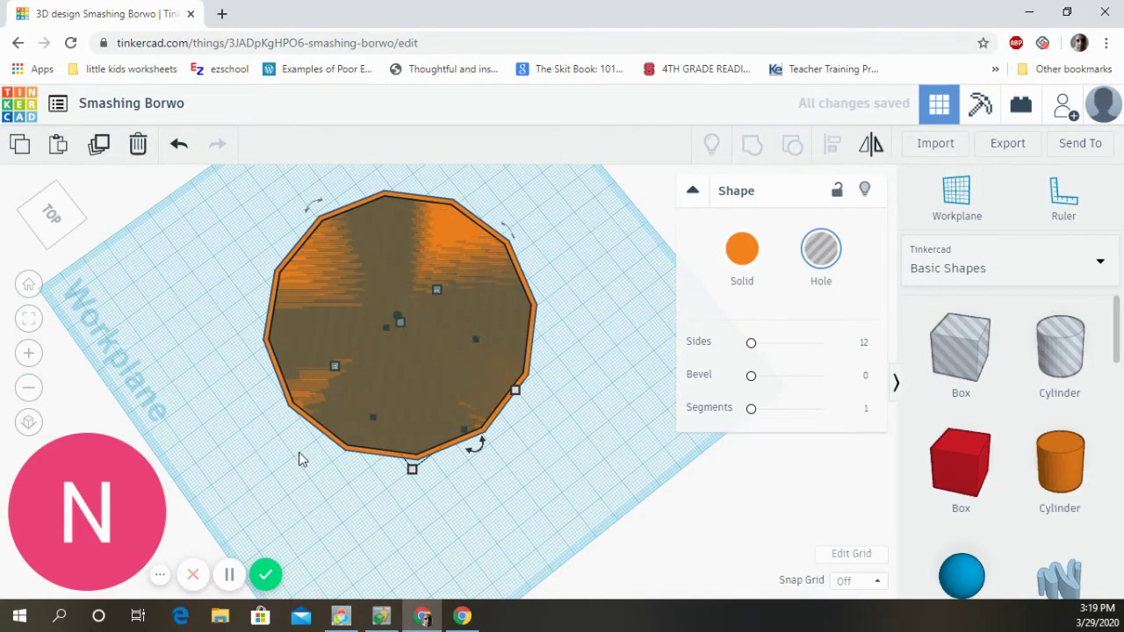
pyautogui.moveTo(589, 372); pyautogui.dragTo(620, 339, button='right')
pyautogui.click(517, 287)
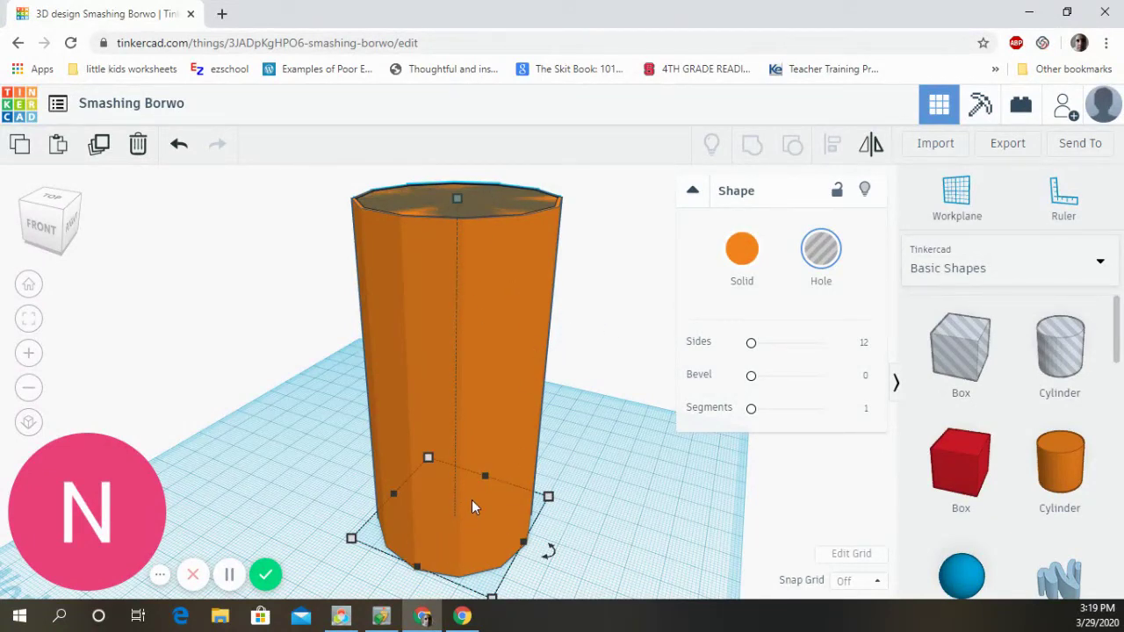
pyautogui.moveTo(457, 504); pyautogui.dragTo(434, 388, button='right')
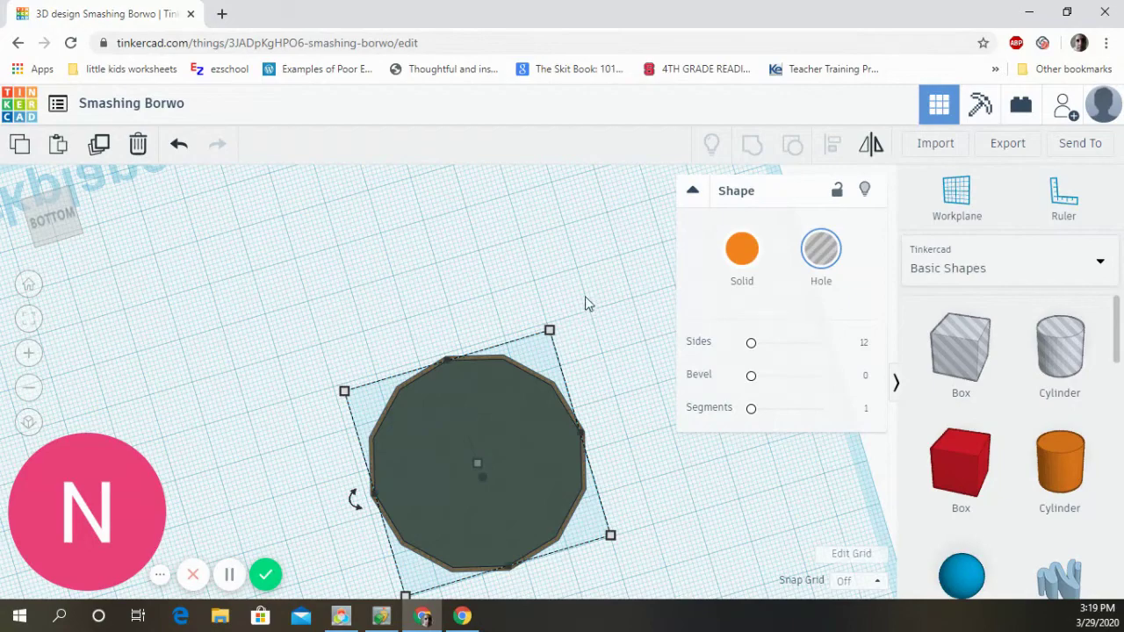
pyautogui.moveTo(577, 291); pyautogui.dragTo(495, 455, button='right')
pyautogui.moveTo(594, 388); pyautogui.dragTo(557, 474, button='right')
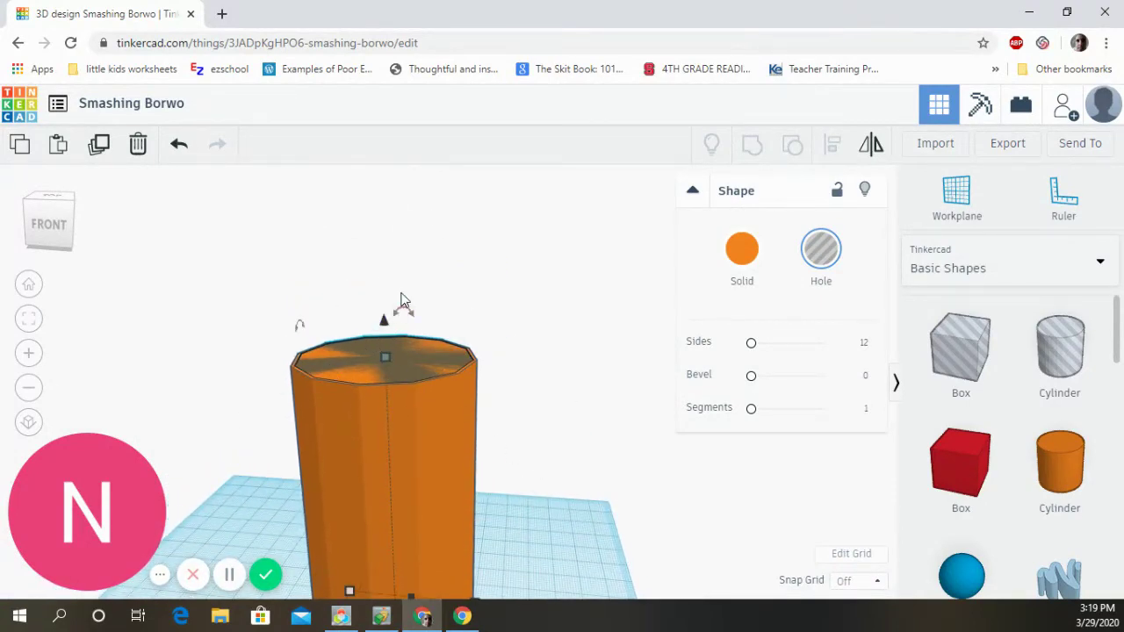
# Step: Raise the hole cylinder so it projects above the orange cylinder's rim and leaves a solid bottom
pyautogui.scroll(4, 356, 354)
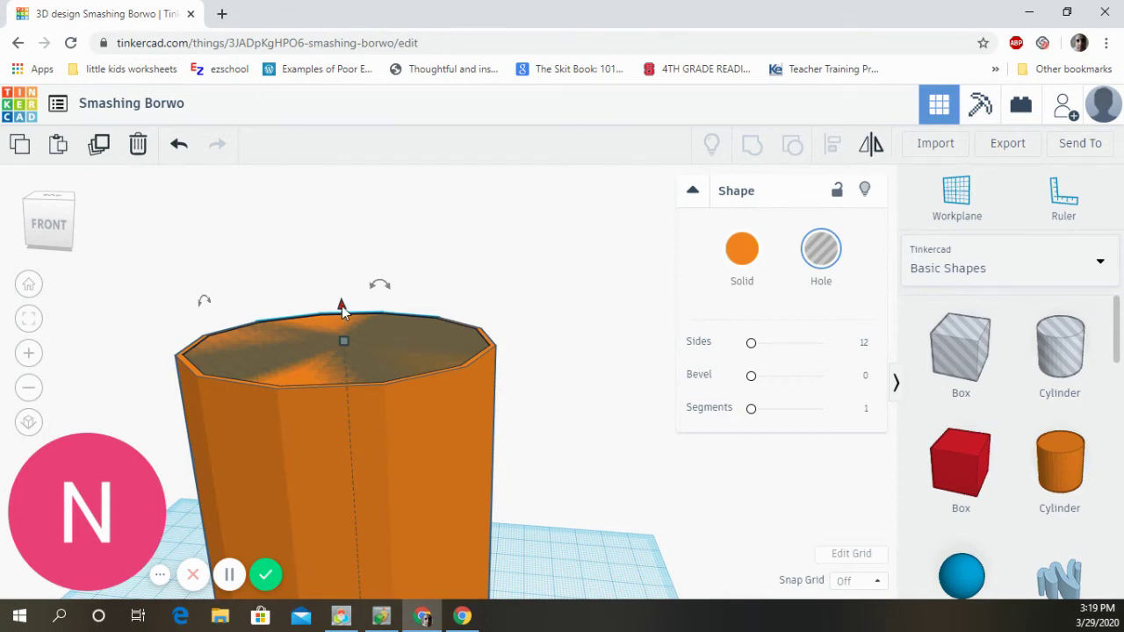
pyautogui.moveTo(342, 306); pyautogui.dragTo(348, 249)
pyautogui.moveTo(529, 465); pyautogui.dragTo(548, 347, button='middle')
pyautogui.moveTo(434, 507); pyautogui.dragTo(555, 447, button='right')
pyautogui.scroll(-3, 545, 492)
pyautogui.scroll(-2, 526, 479)
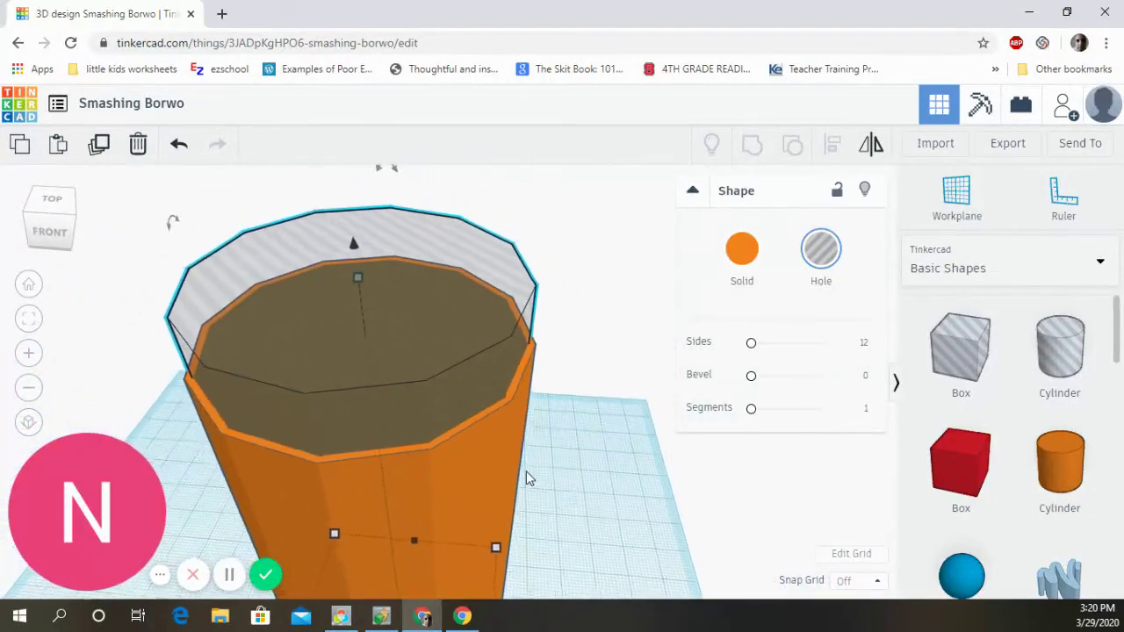
pyautogui.scroll(-5, 524, 488)
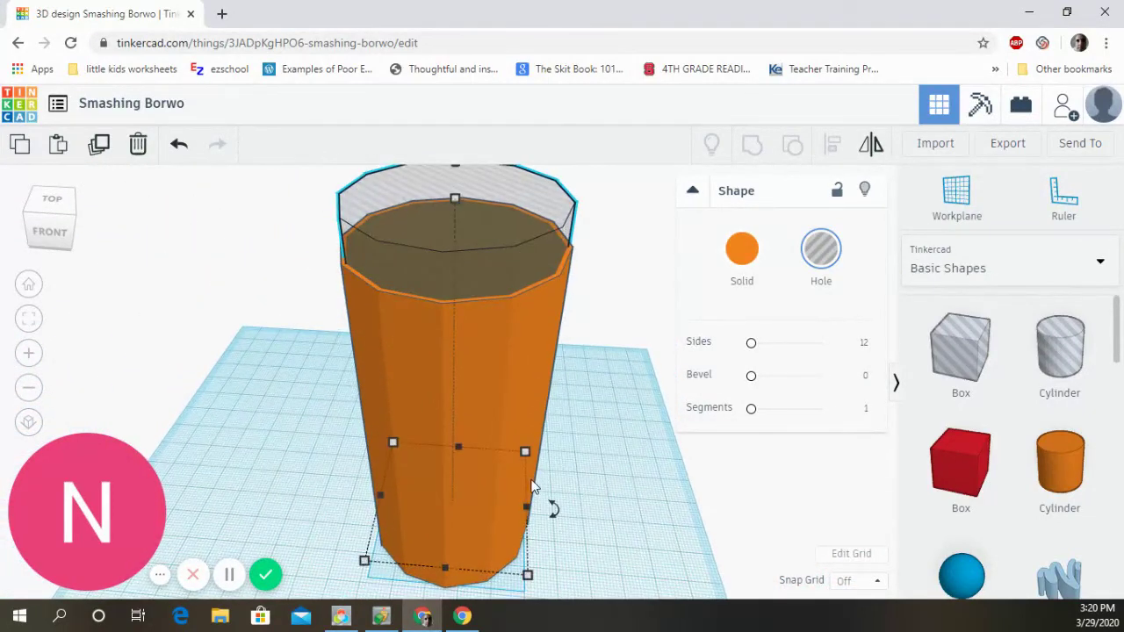
pyautogui.moveTo(438, 501); pyautogui.dragTo(381, 475, button='right')
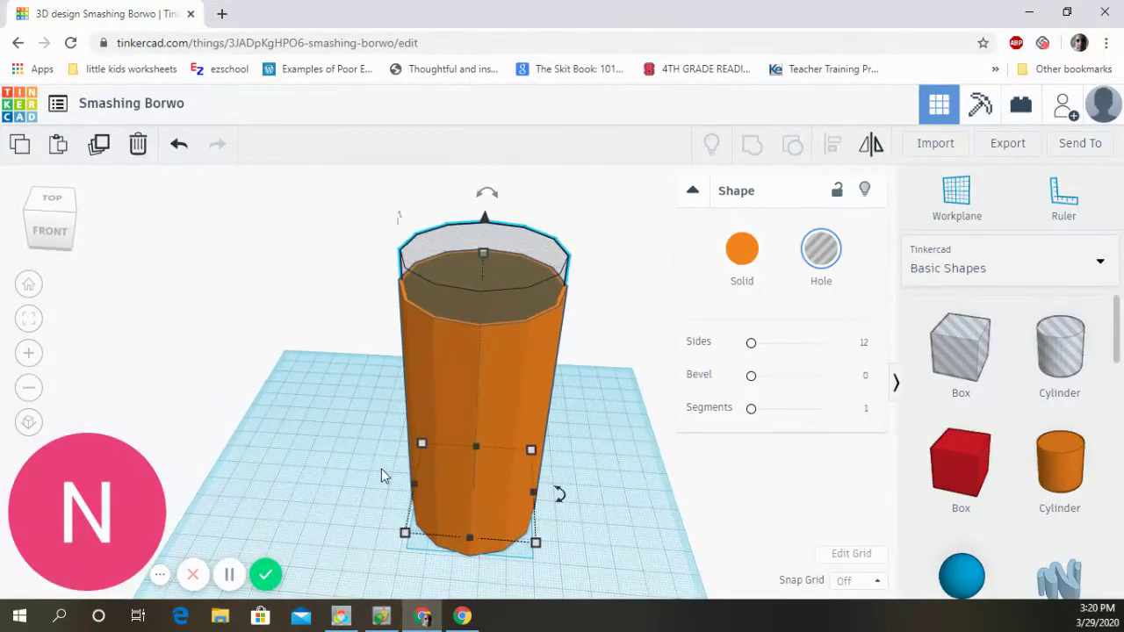
# Step: Try selecting both cylinders together with a selection box and with select all, clearing the selection each time
pyautogui.click(358, 426)
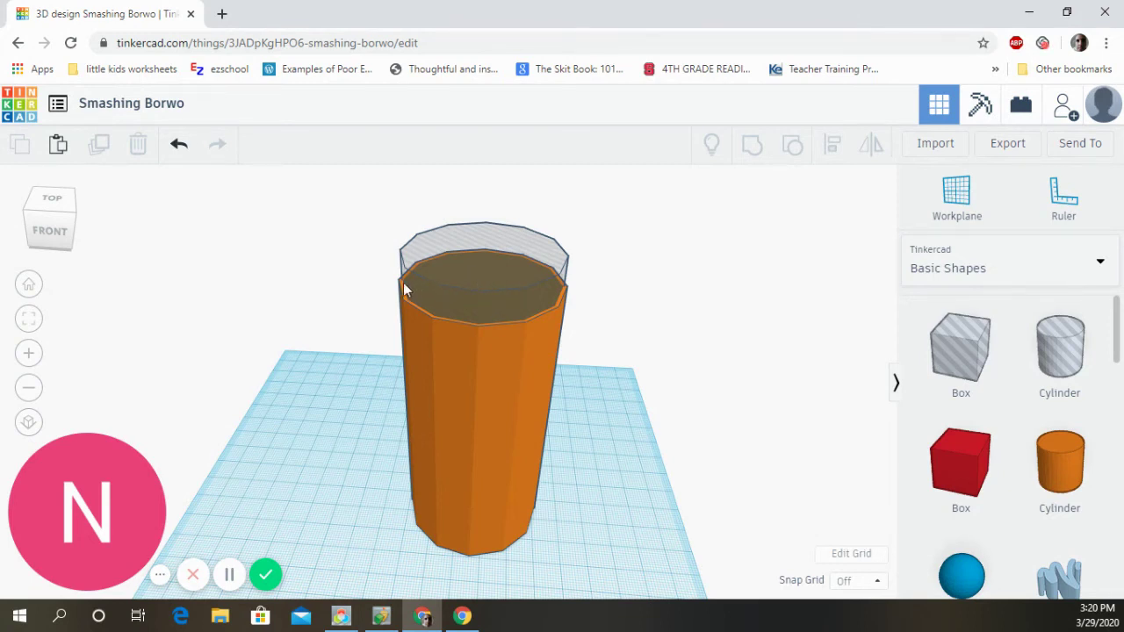
pyautogui.moveTo(334, 185); pyautogui.dragTo(642, 564)
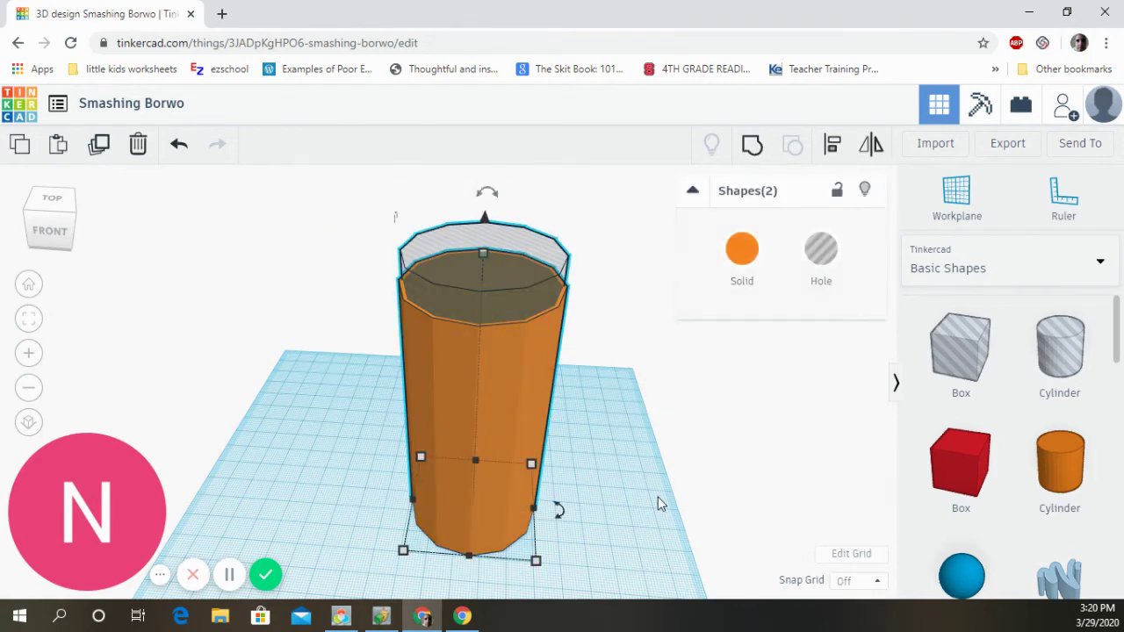
pyautogui.click(594, 452)
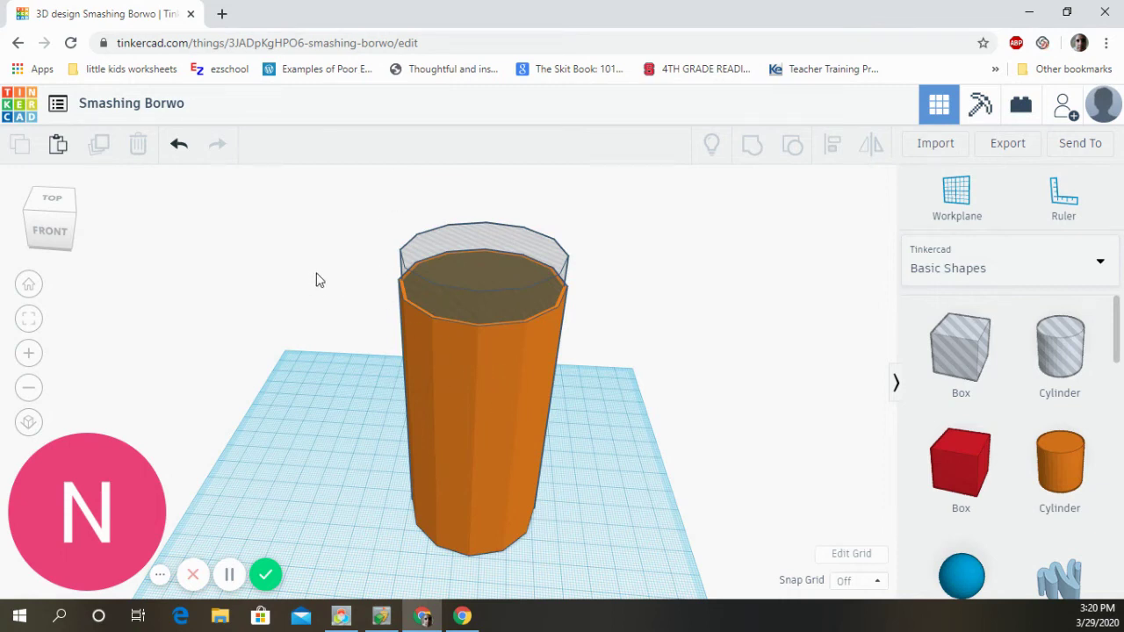
pyautogui.hotkey('ctrl', 'a')
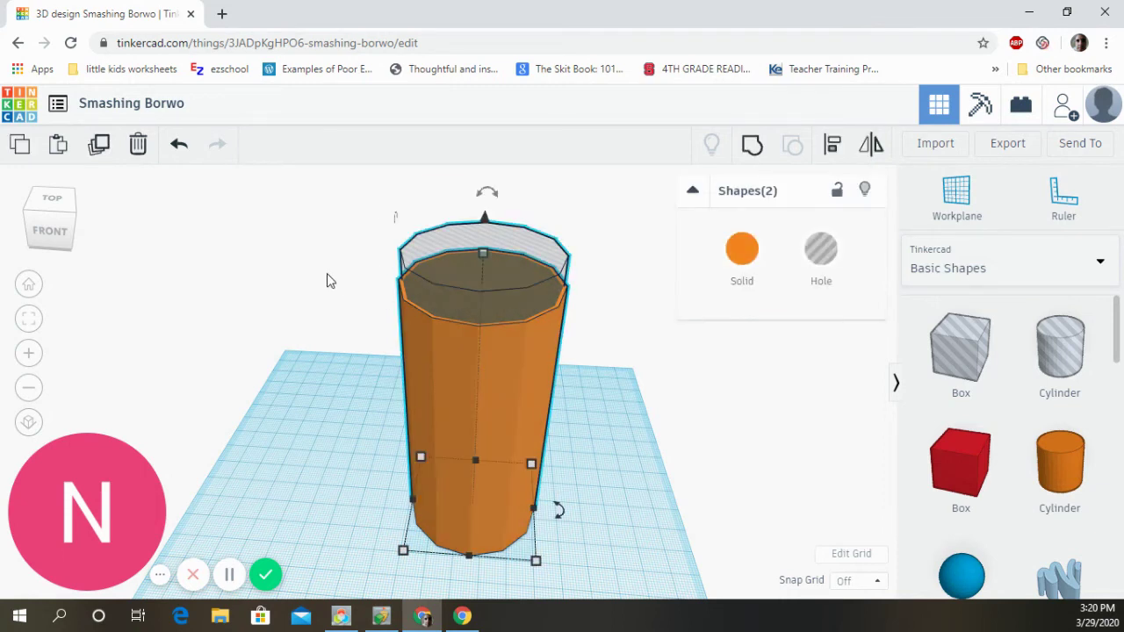
pyautogui.click(334, 348)
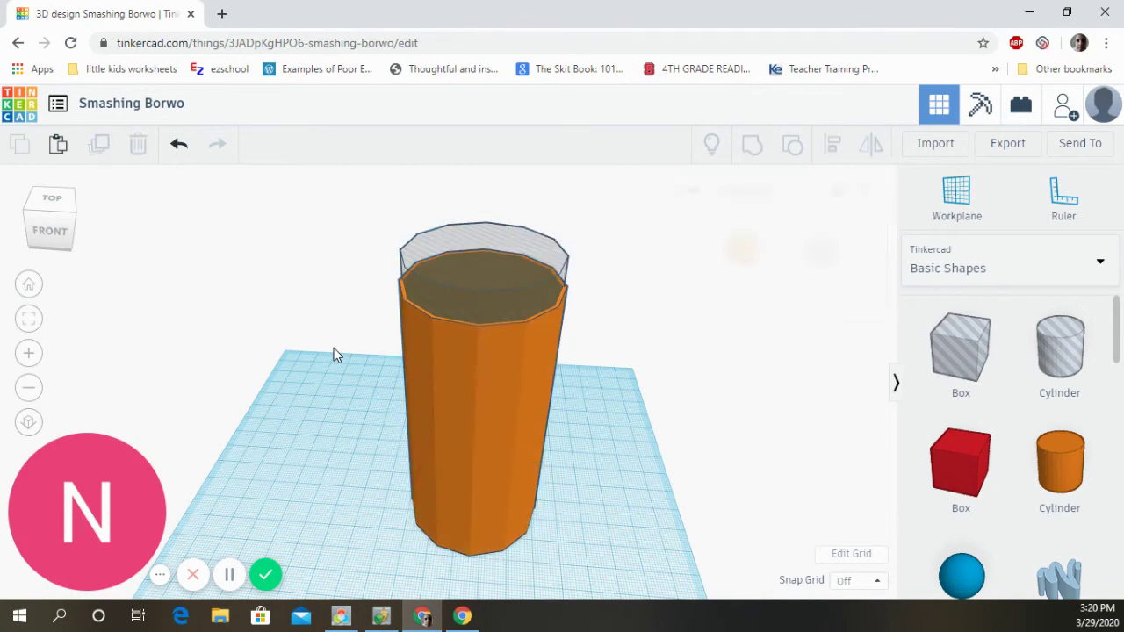
pyautogui.moveTo(356, 179); pyautogui.dragTo(610, 574)
pyautogui.click(358, 200)
# Step: Select both cylinders and group them so the hole hollows out the orange cylinder
pyautogui.moveTo(355, 186); pyautogui.dragTo(605, 581)
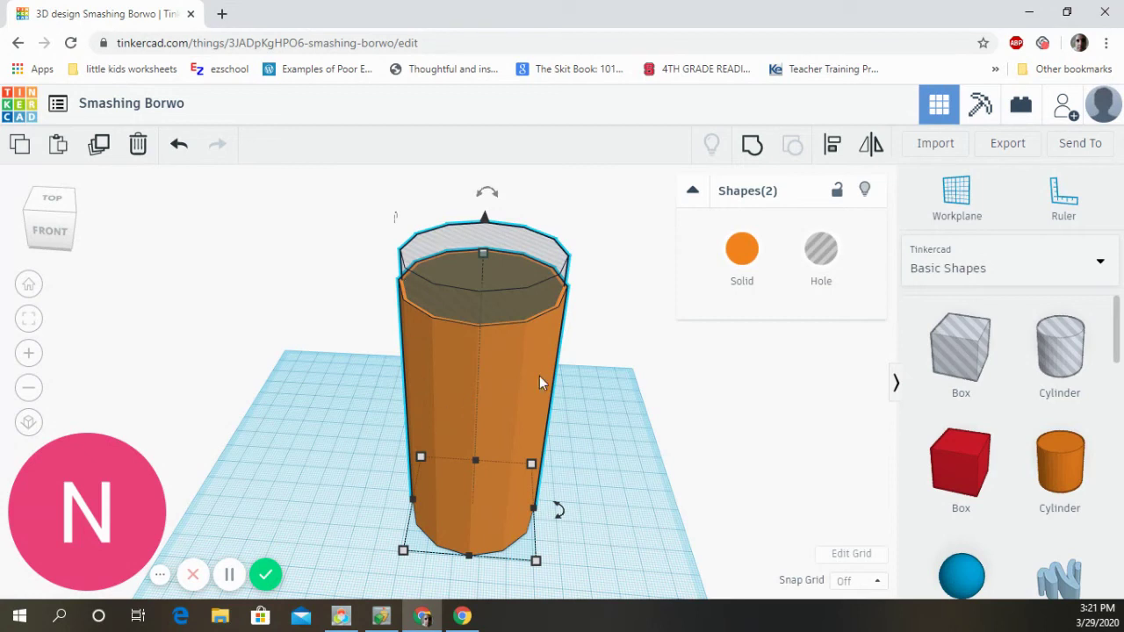
pyautogui.click(750, 148)
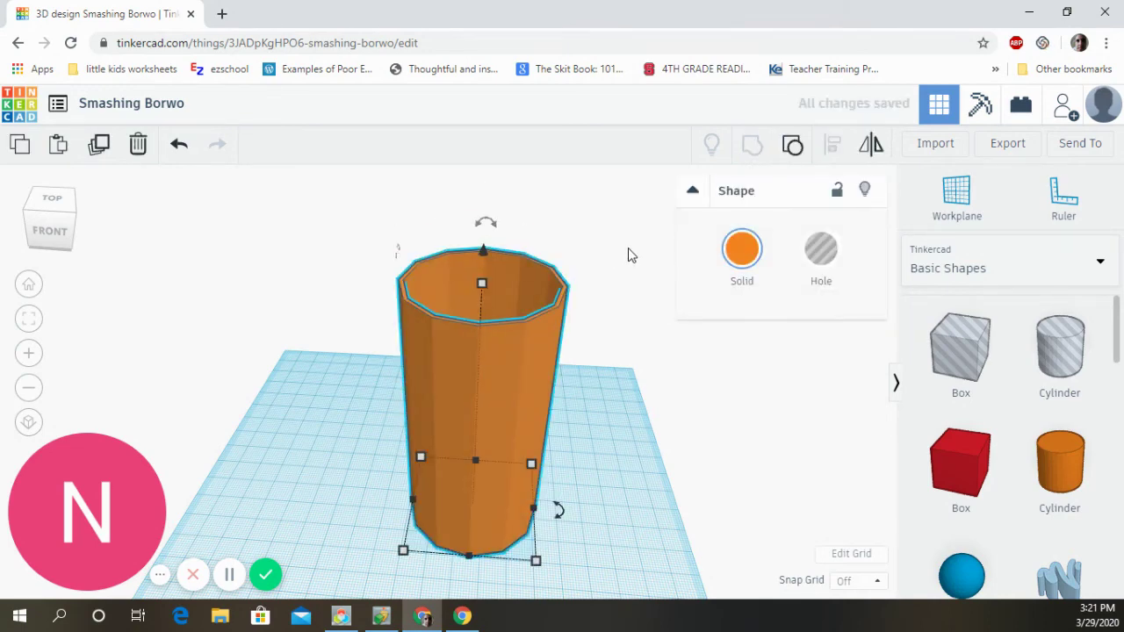
pyautogui.moveTo(627, 253); pyautogui.dragTo(548, 257, button='right')
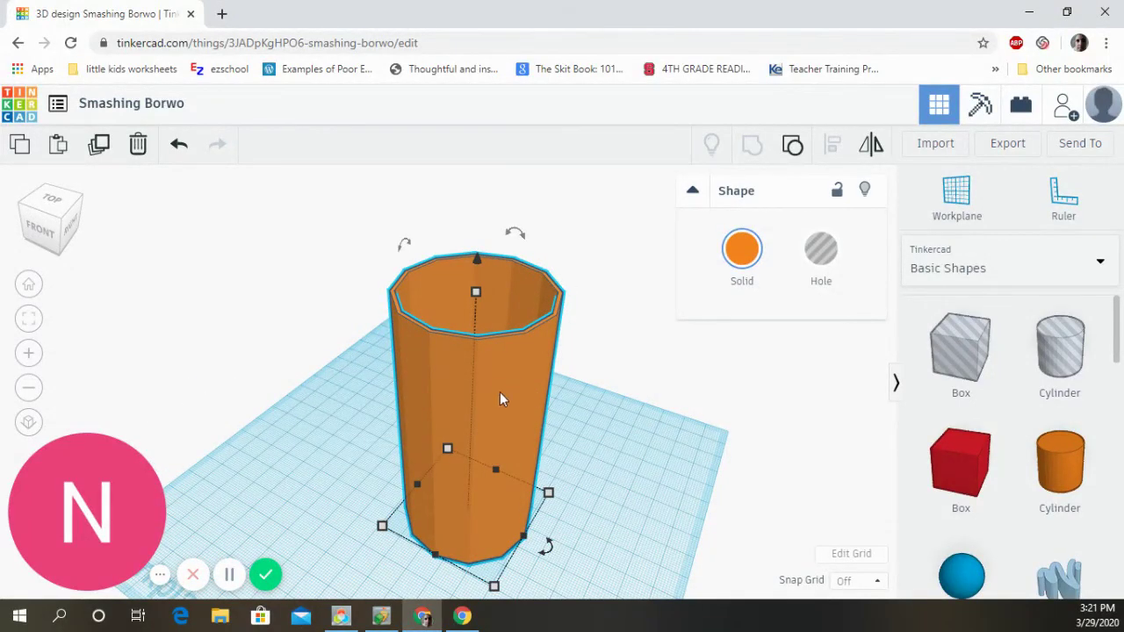
# Step: Make the hollowed orange cylinder transparent and check its inside
pyautogui.click(742, 259)
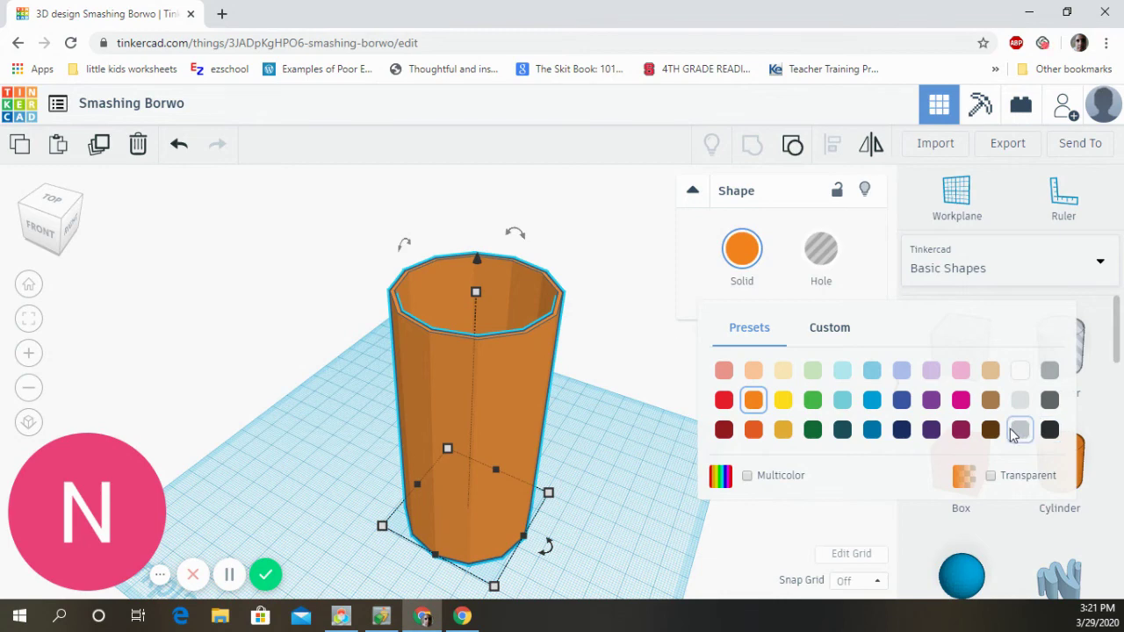
pyautogui.click(991, 479)
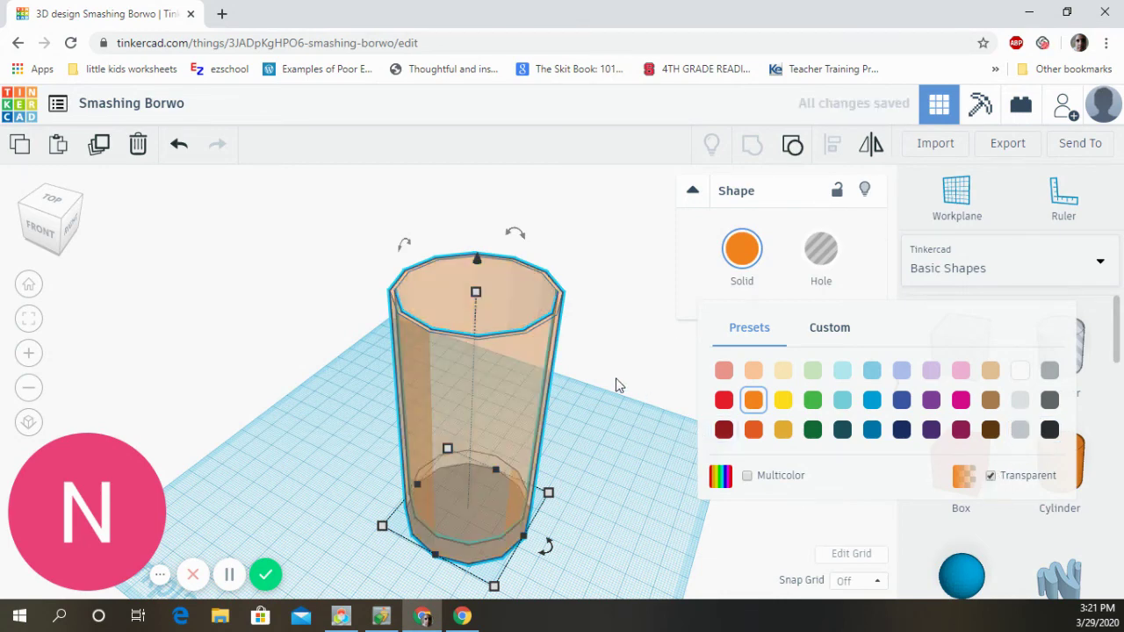
pyautogui.moveTo(617, 385); pyautogui.dragTo(629, 358, button='right')
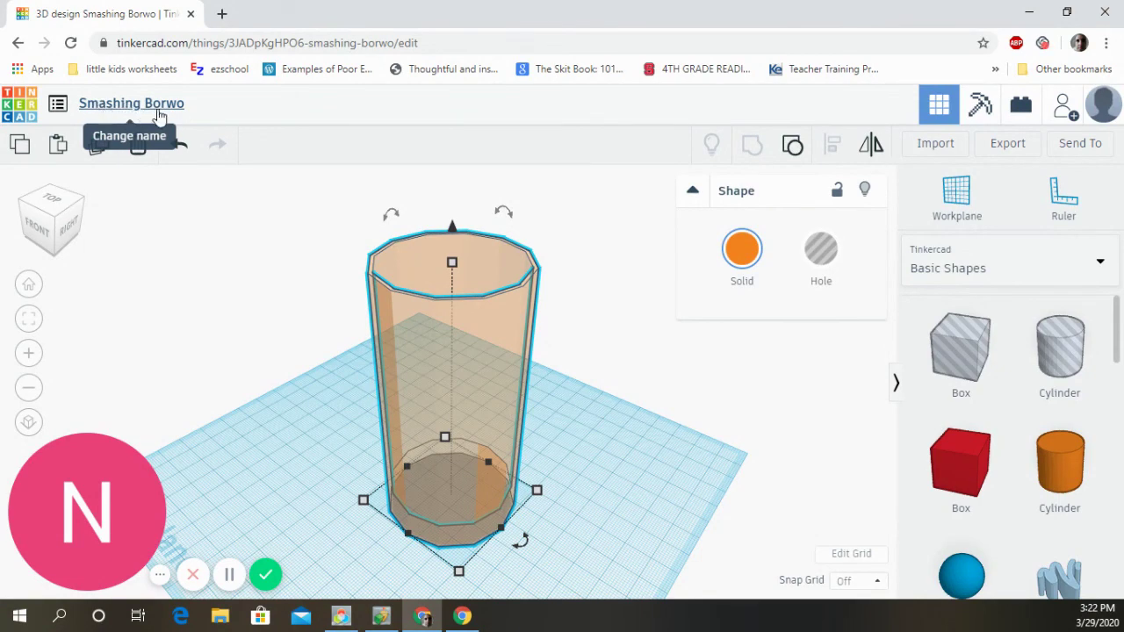
# Step: Rename the design as "glass 3-29-2020"
pyautogui.click(96, 106)
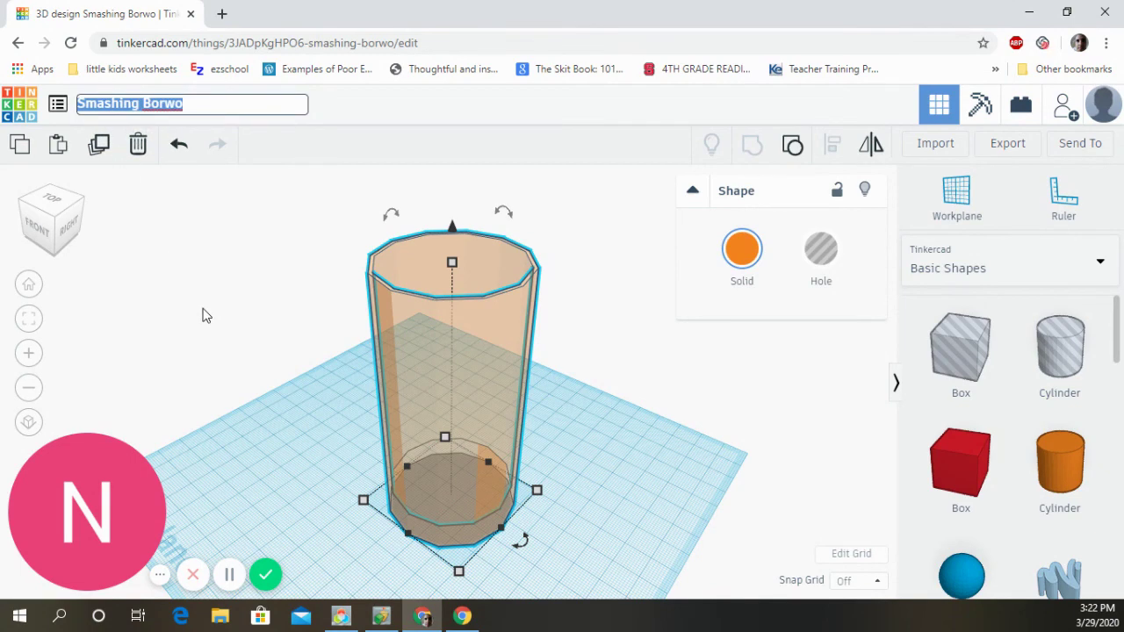
pyautogui.write('glass 3-29')
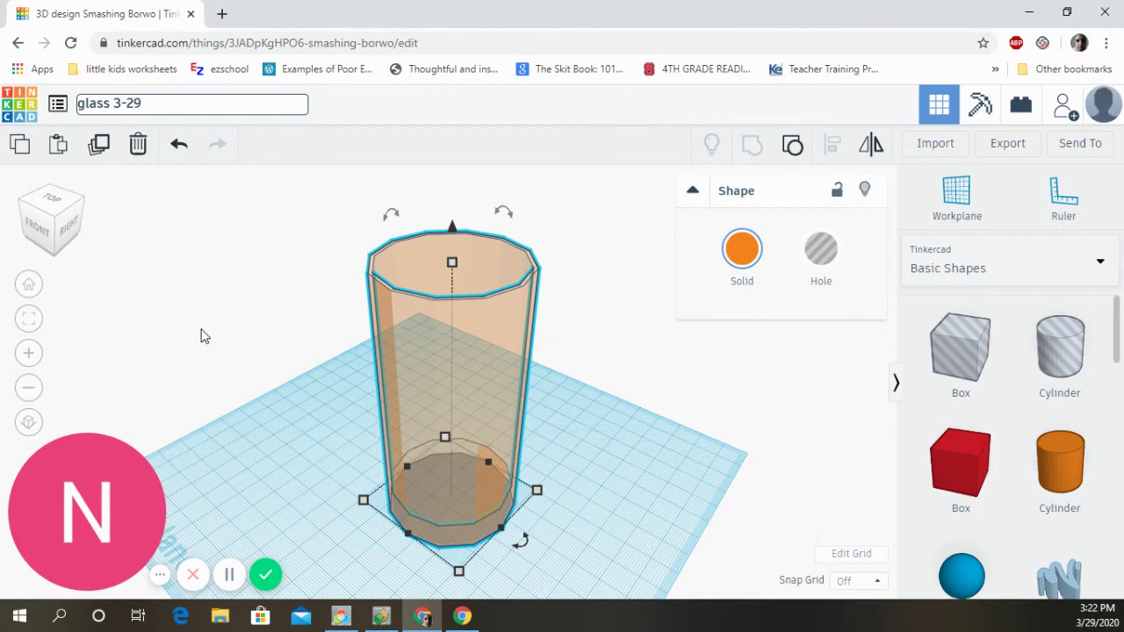
pyautogui.write('2020')
pyautogui.press('Return')
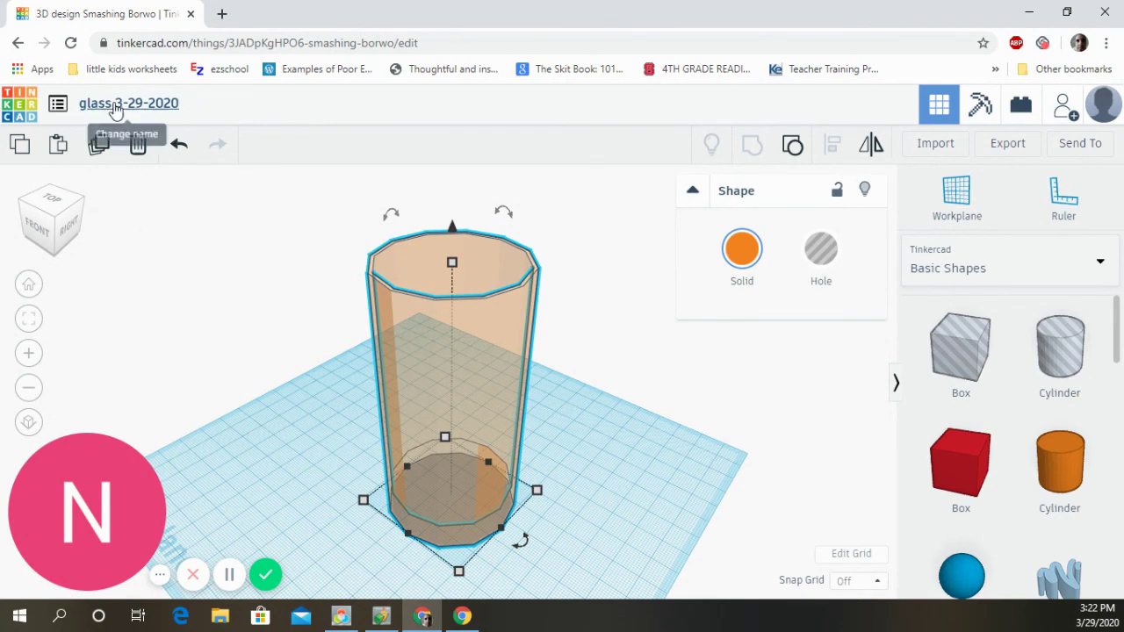